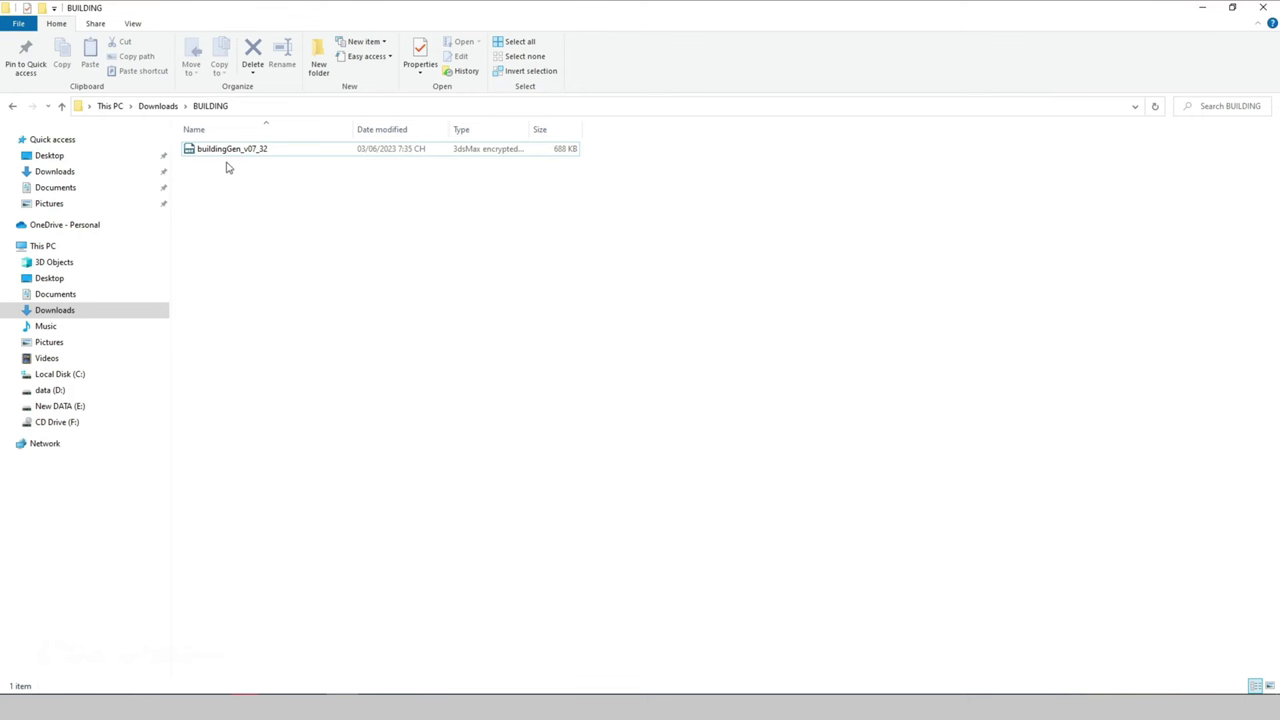
- Copy buildingGen_v07_32 into C:\Program Files\Autodesk\3ds Max 2018\scripts
{"action": "left_click", "coordinate": [225, 152]}
{"action": "right_click", "coordinate": [225, 153]}
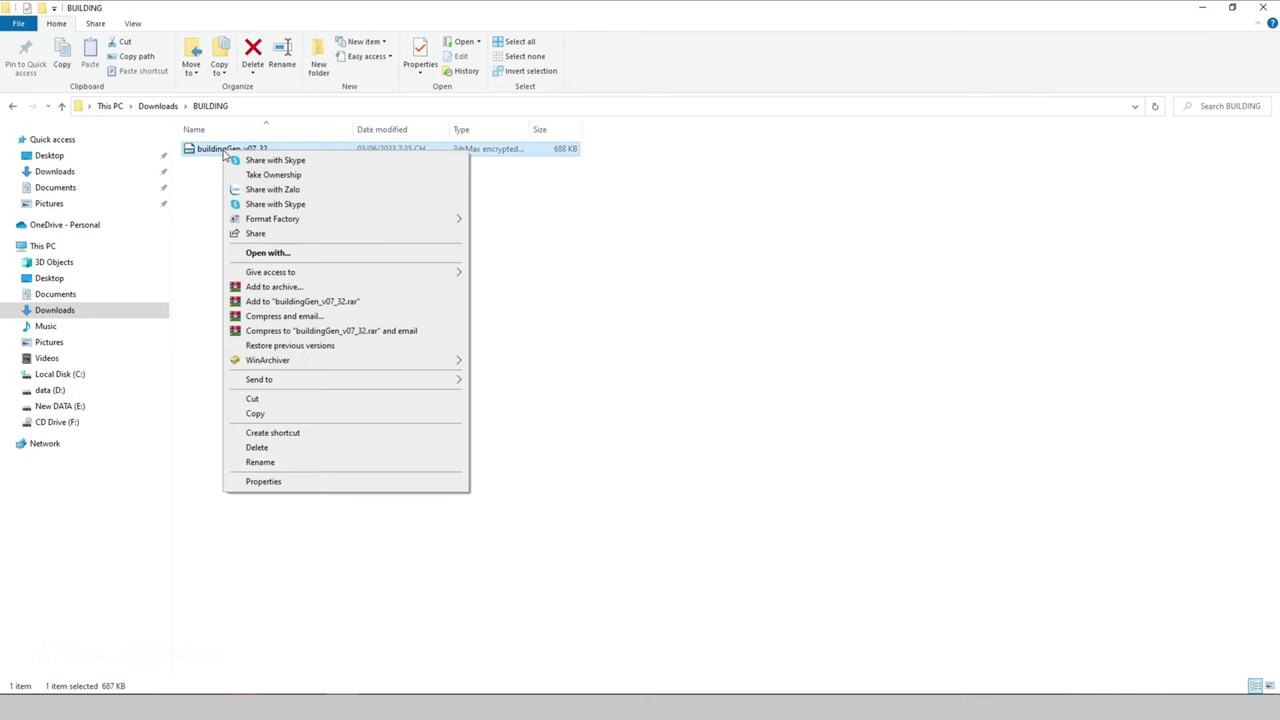
{"action": "left_click", "coordinate": [272, 414]}
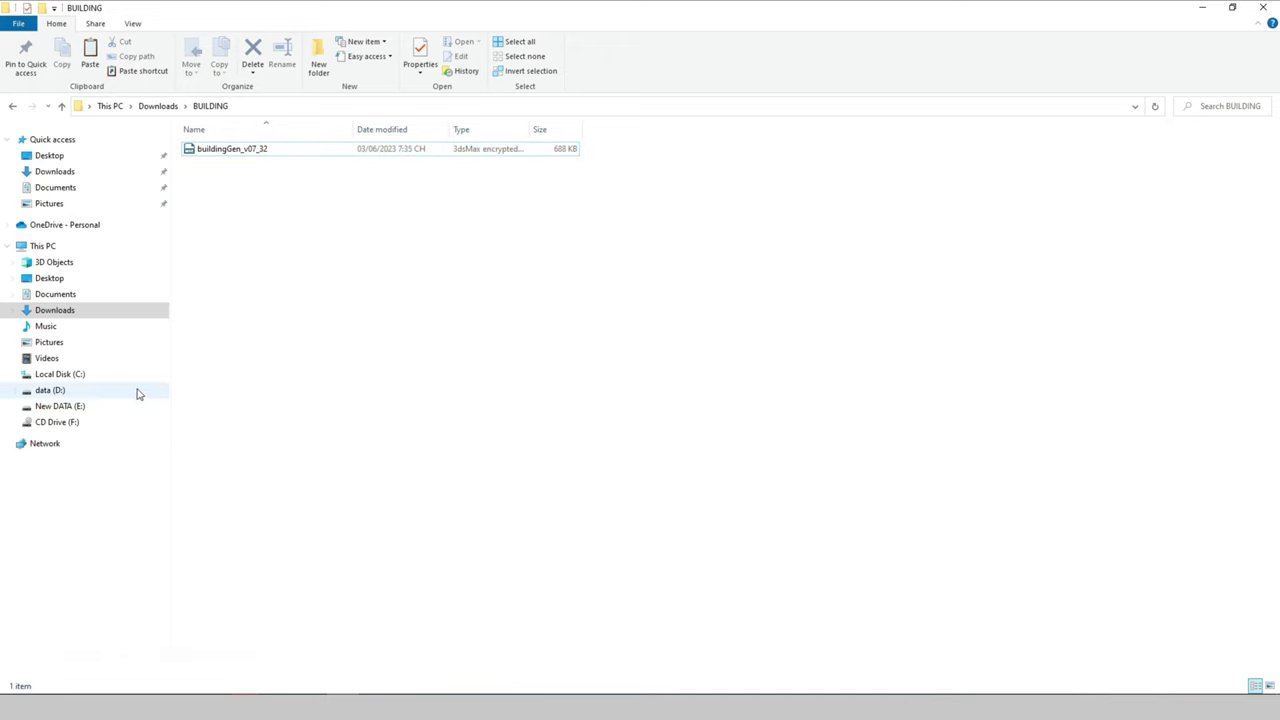
{"action": "left_click", "coordinate": [58, 374]}
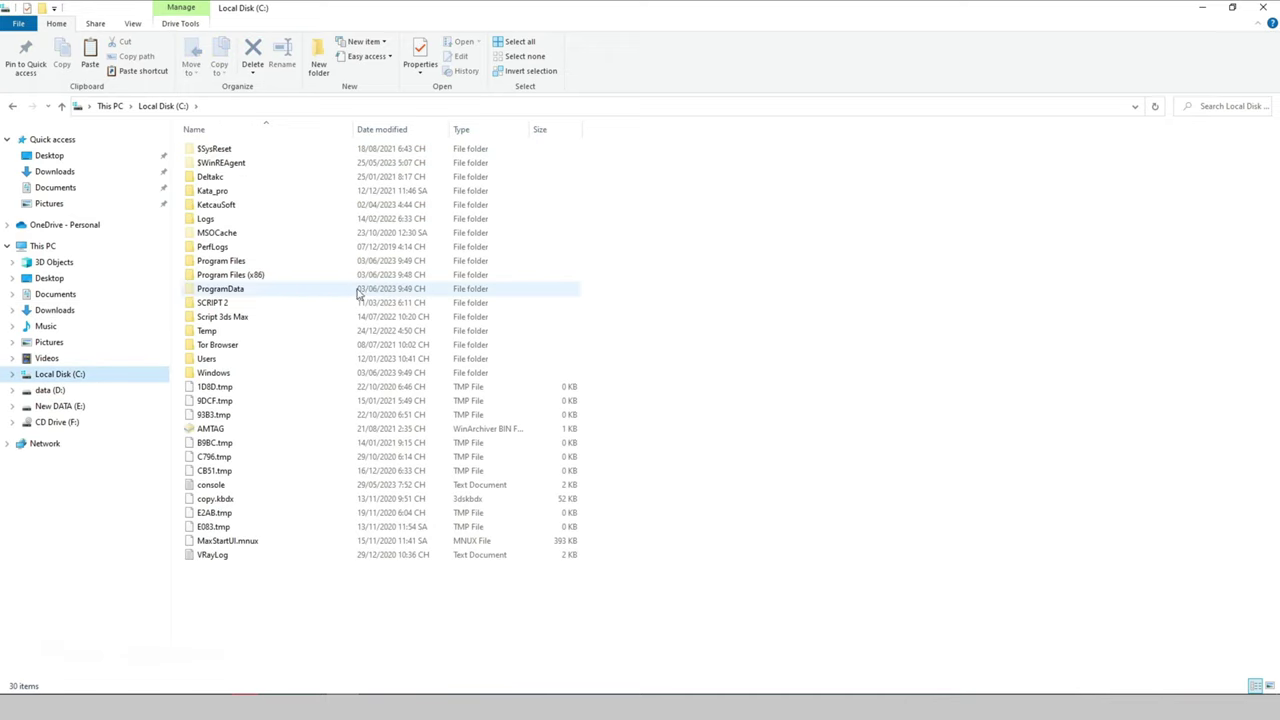
{"action": "left_click", "coordinate": [228, 264]}
{"action": "double_click", "coordinate": [228, 266]}
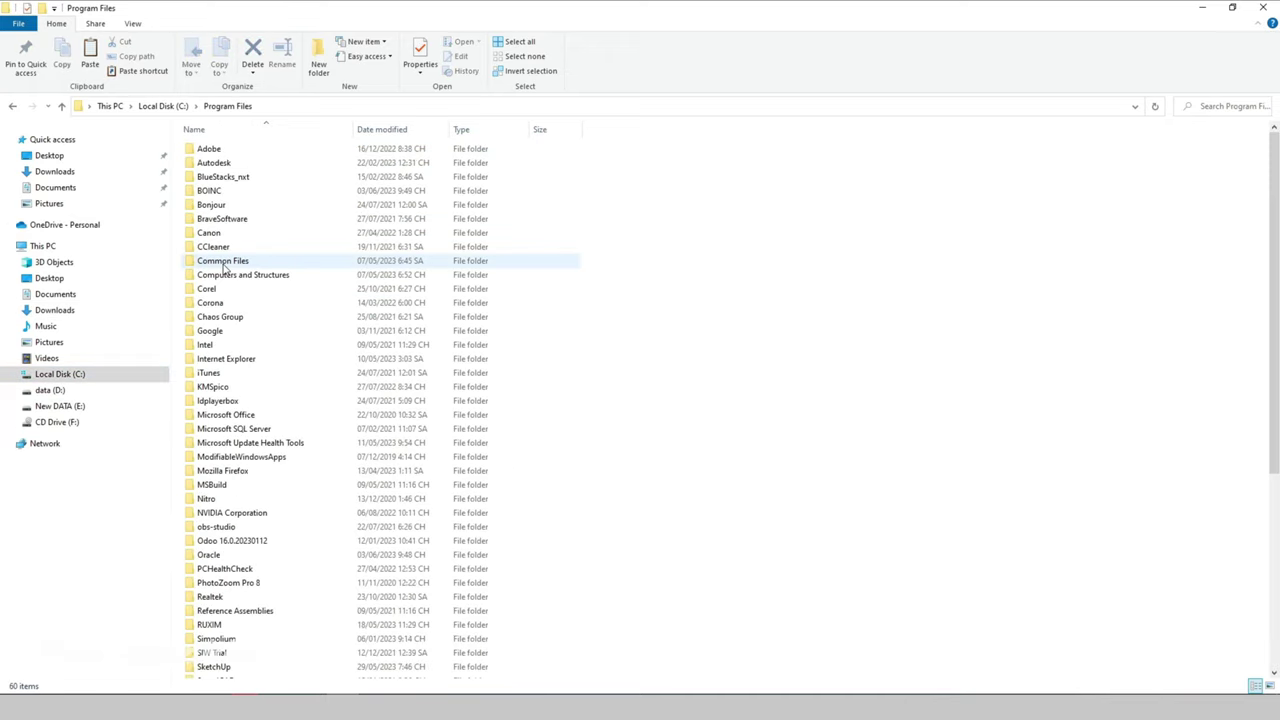
{"action": "double_click", "coordinate": [232, 164]}
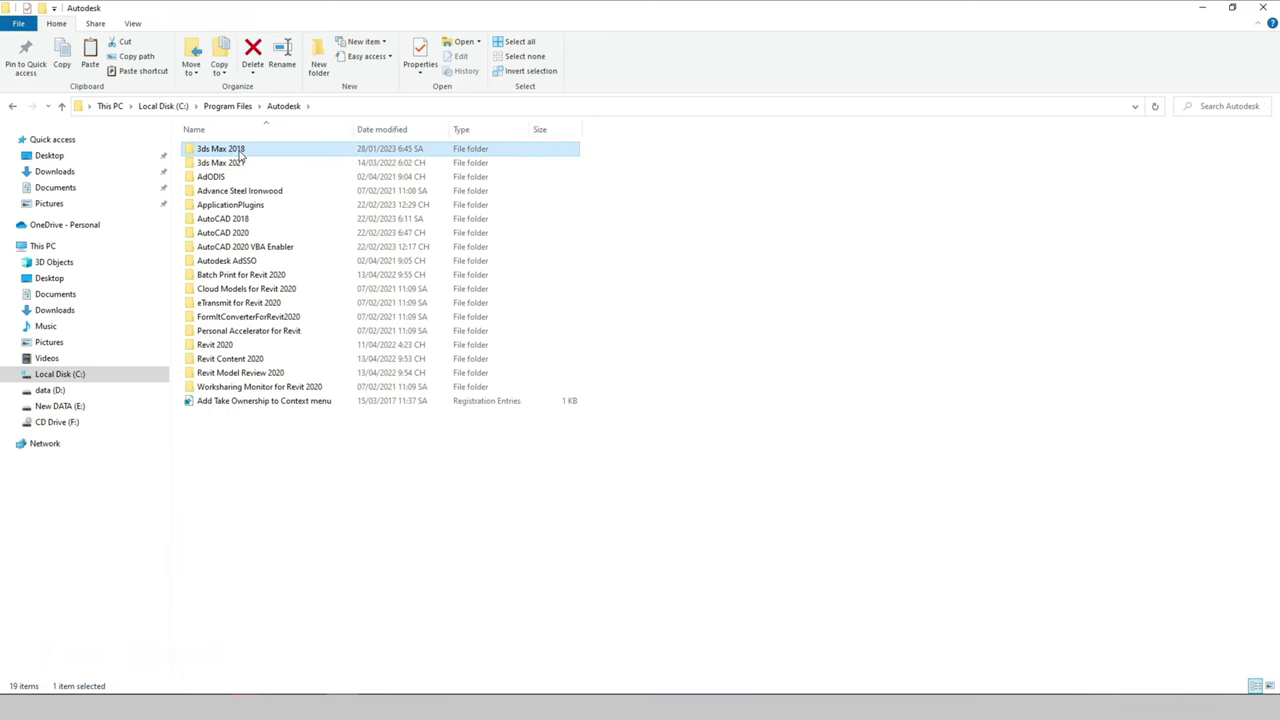
{"action": "double_click", "coordinate": [225, 148]}
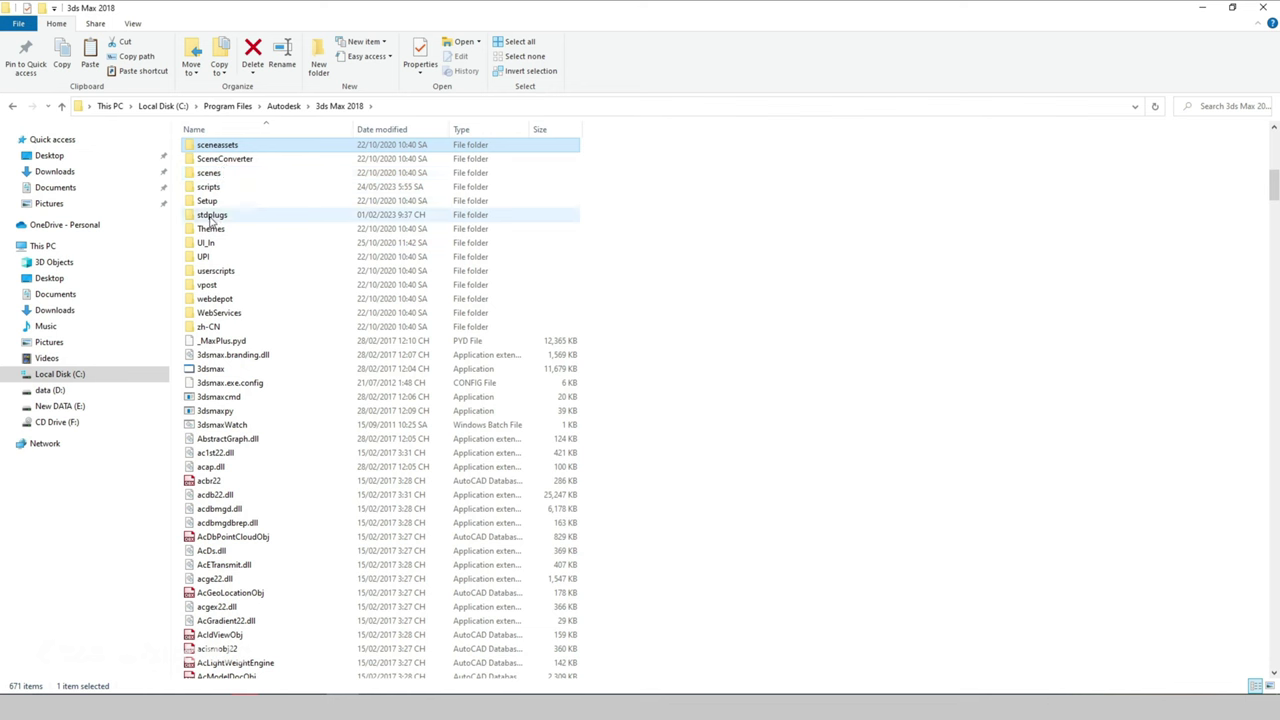
{"action": "double_click", "coordinate": [209, 187]}
{"action": "right_click", "coordinate": [818, 307]}
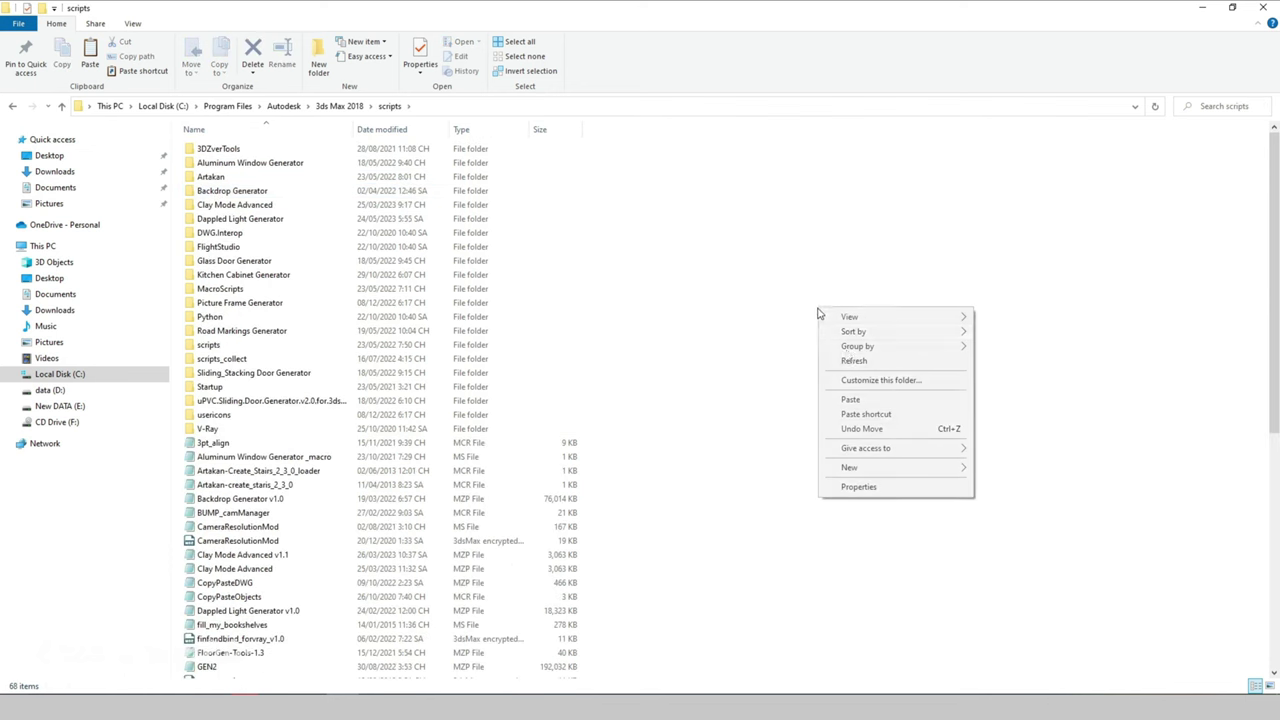
{"action": "left_click", "coordinate": [860, 398]}
{"action": "left_click", "coordinate": [800, 318]}
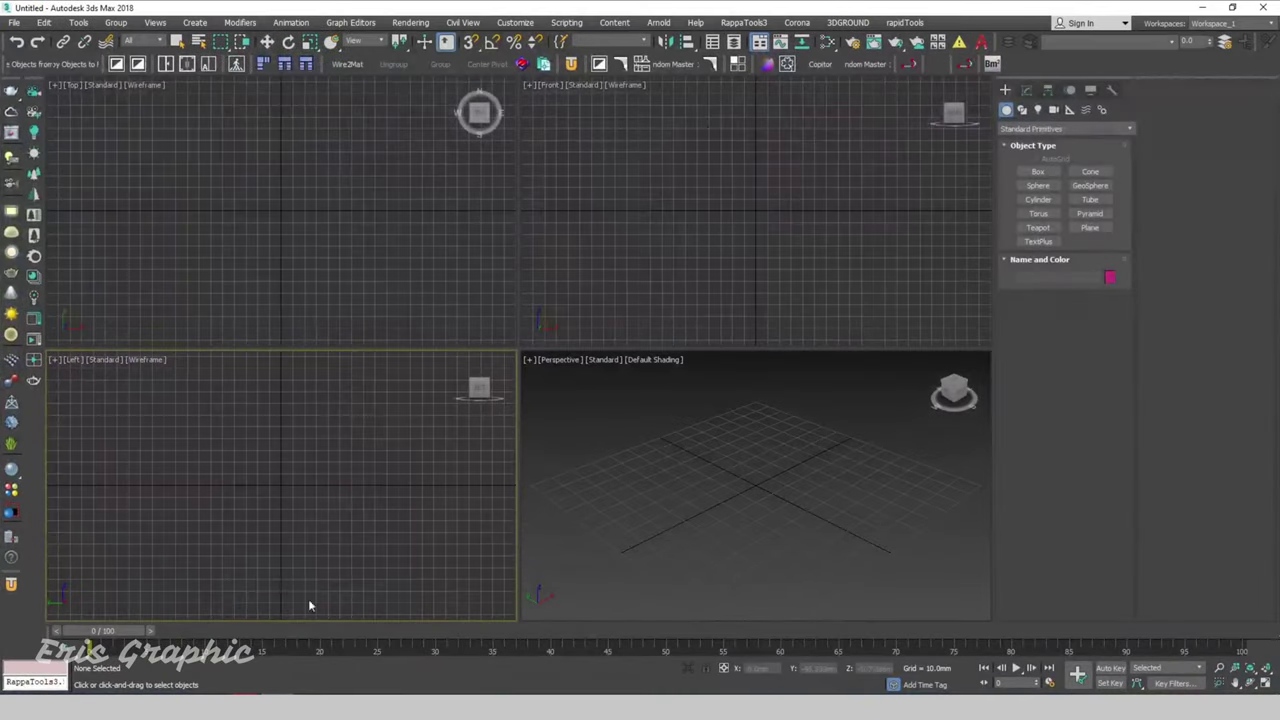
- Run the buildingGen_v07_32 script from Scripting > Run Script to launch Building Generator v0.7
{"action": "left_click", "coordinate": [318, 159]}
{"action": "left_click", "coordinate": [679, 201]}
{"action": "left_click", "coordinate": [566, 22]}
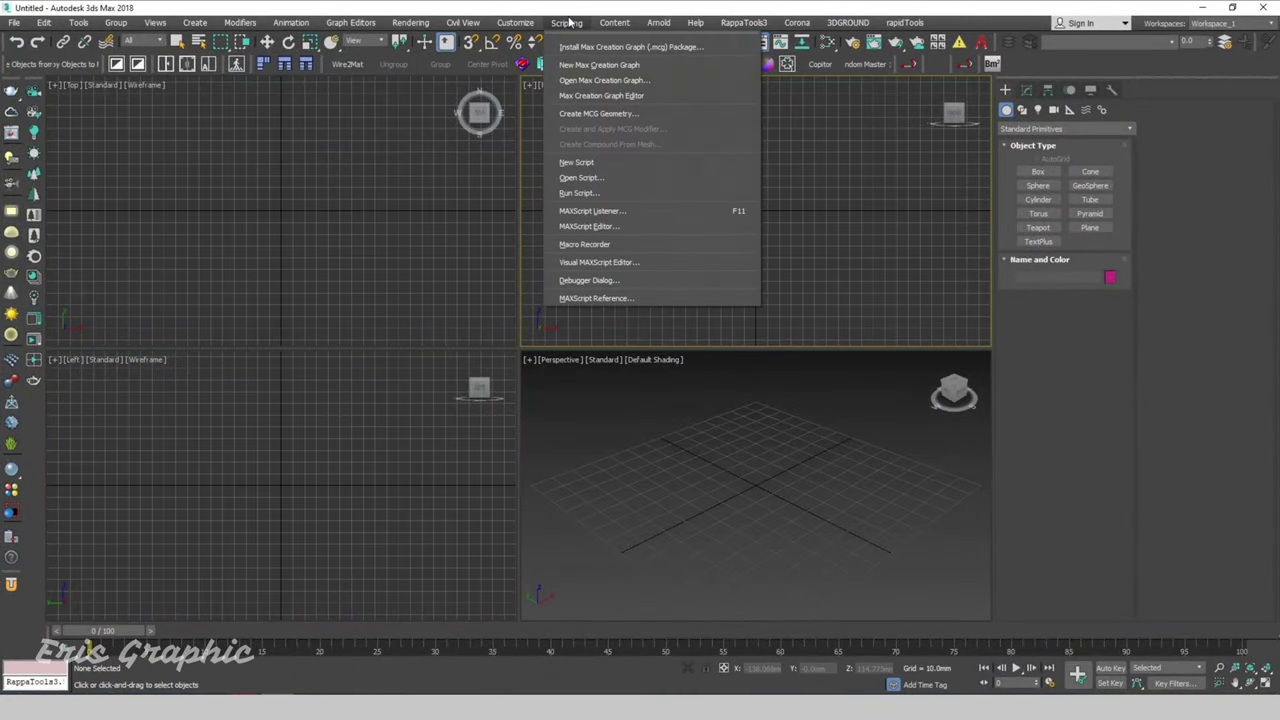
{"action": "left_click", "coordinate": [579, 196]}
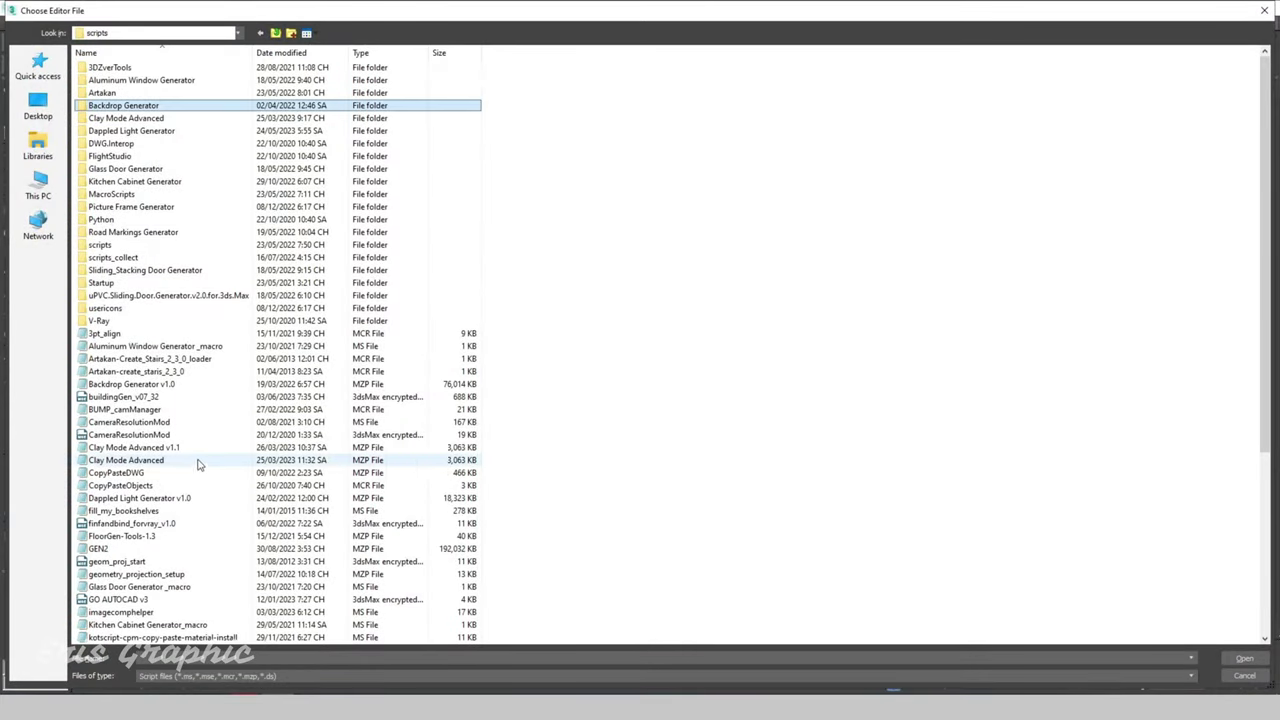
{"action": "left_click", "coordinate": [120, 400]}
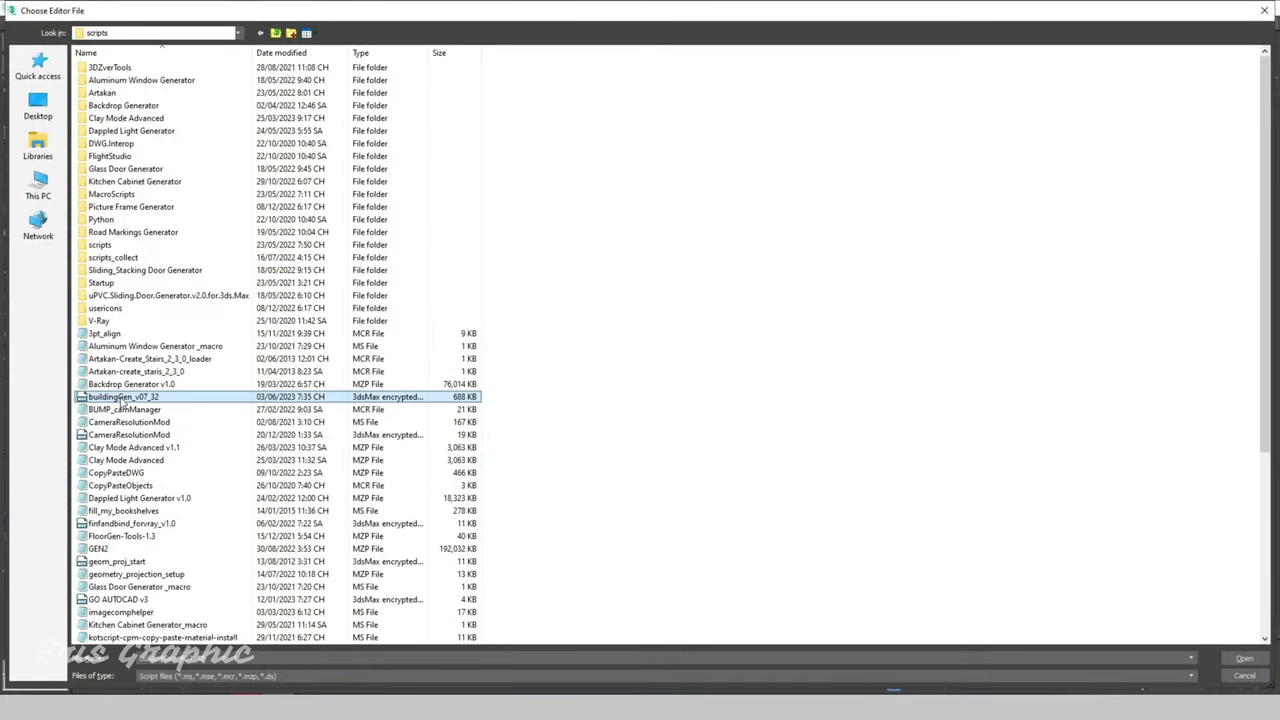
{"action": "left_click", "coordinate": [1244, 660]}
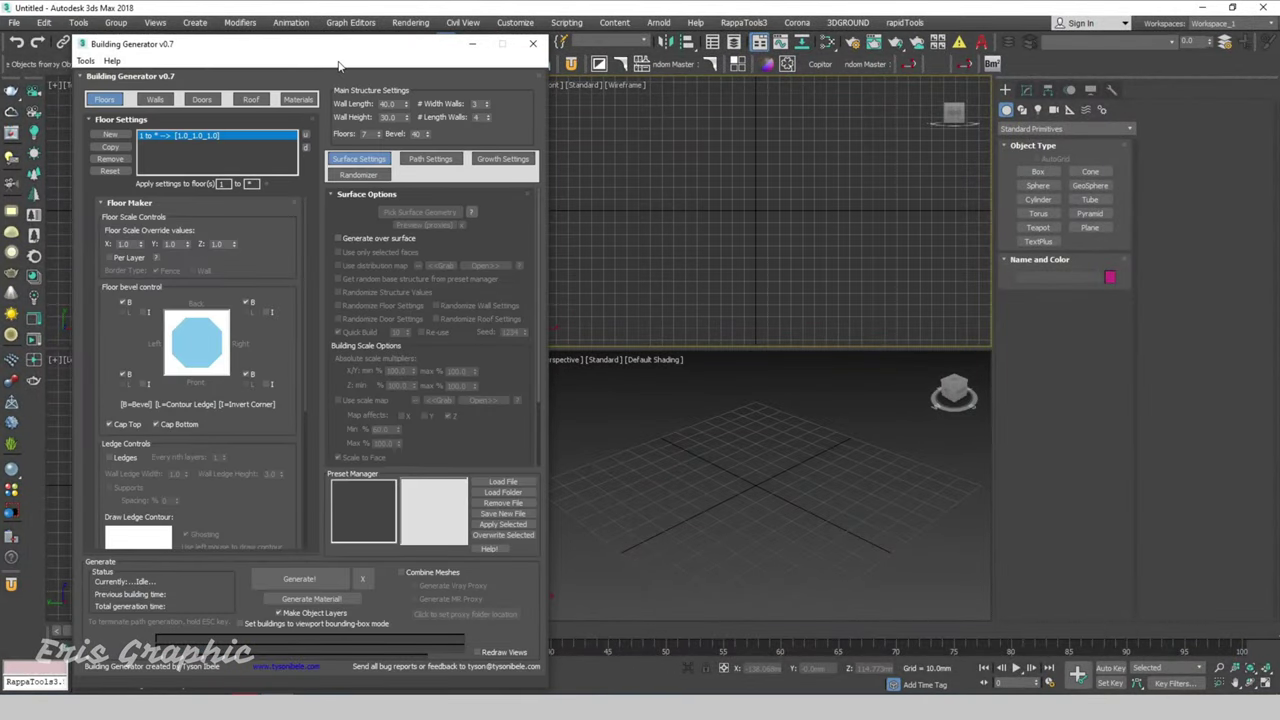
- Move the Building Generator window off the viewports and review its Walls, Doors and Roof tabs
{"action": "left_click_drag", "start_coordinate": [338, 47], "coordinate": [785, 32]}
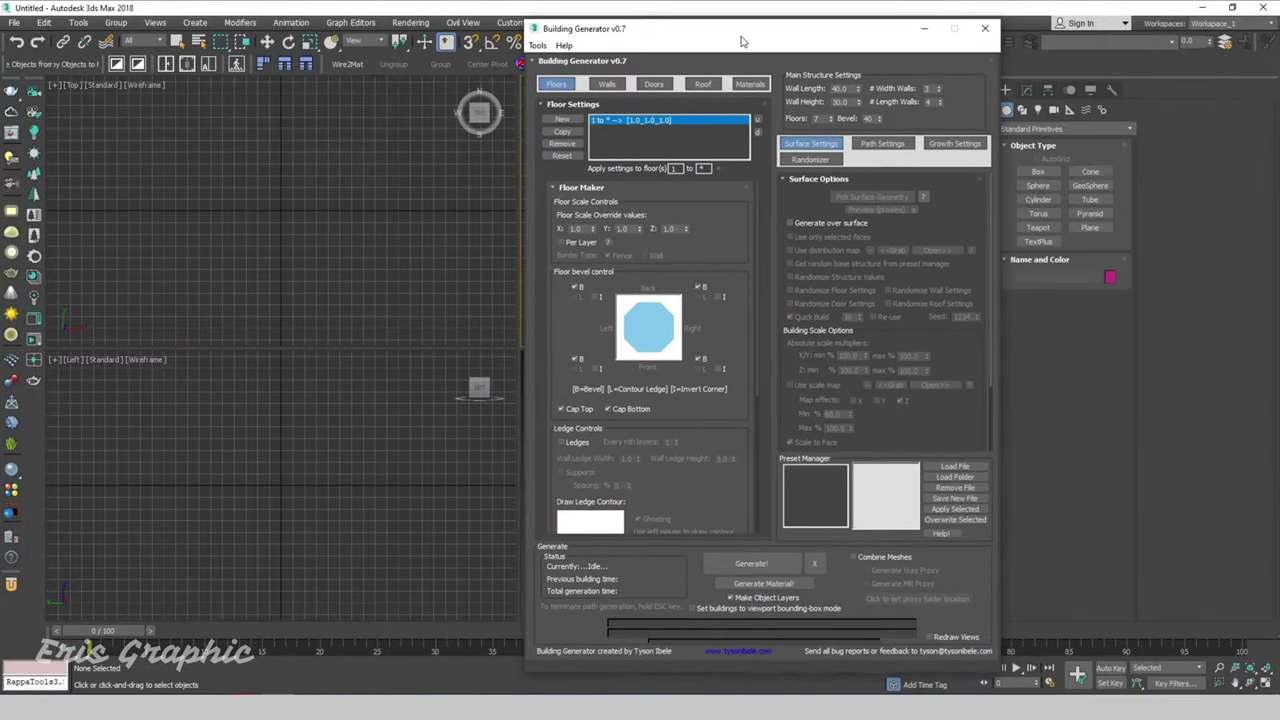
{"action": "left_click_drag", "start_coordinate": [752, 29], "coordinate": [823, 31]}
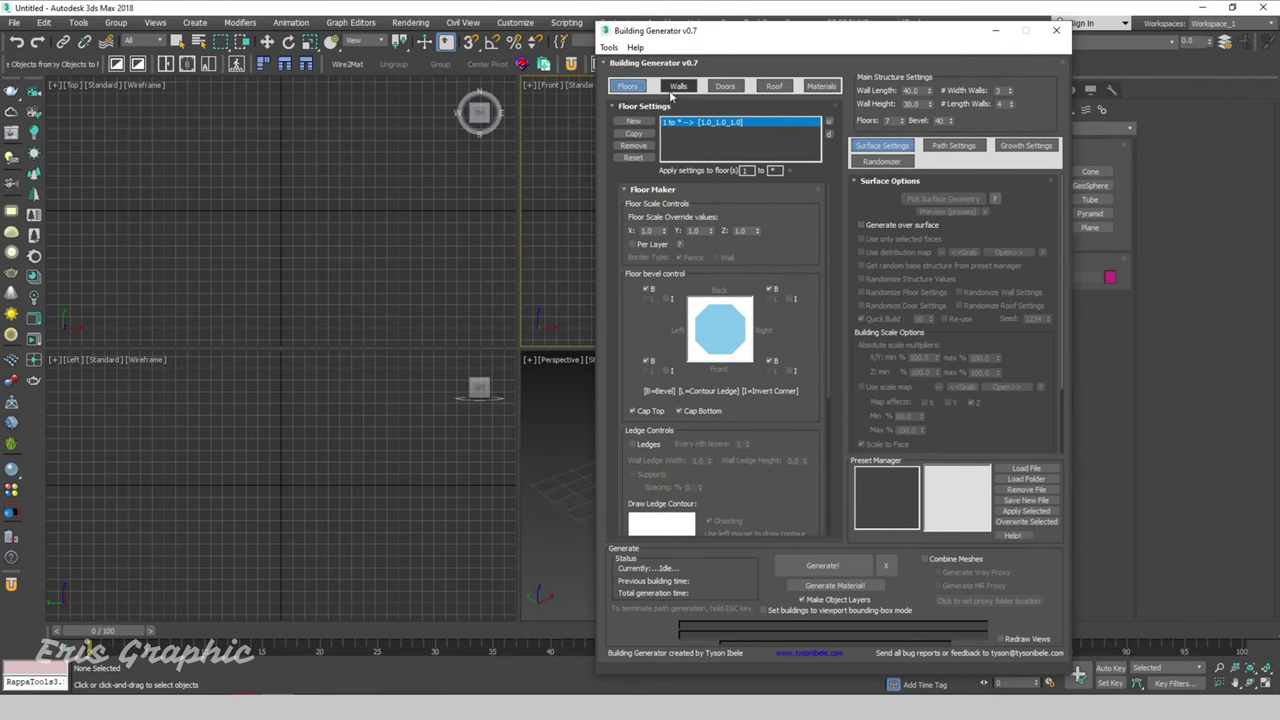
{"action": "left_click", "coordinate": [676, 88]}
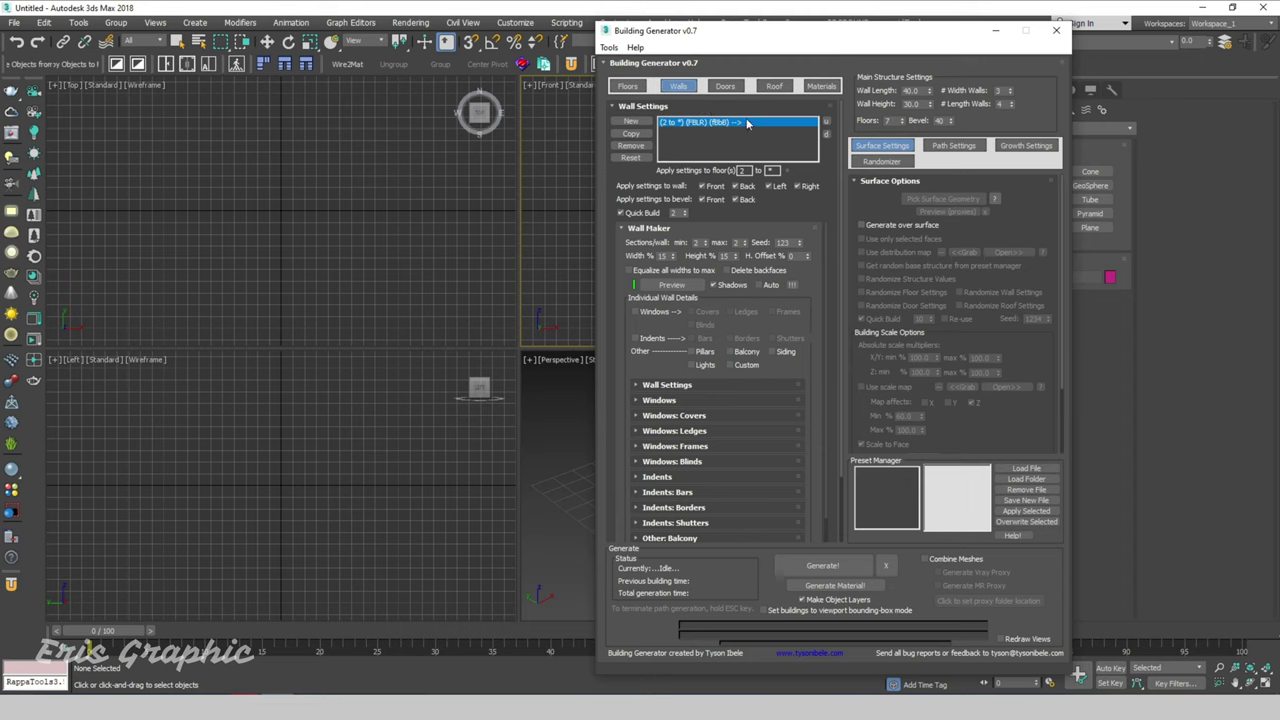
{"action": "left_click", "coordinate": [726, 87]}
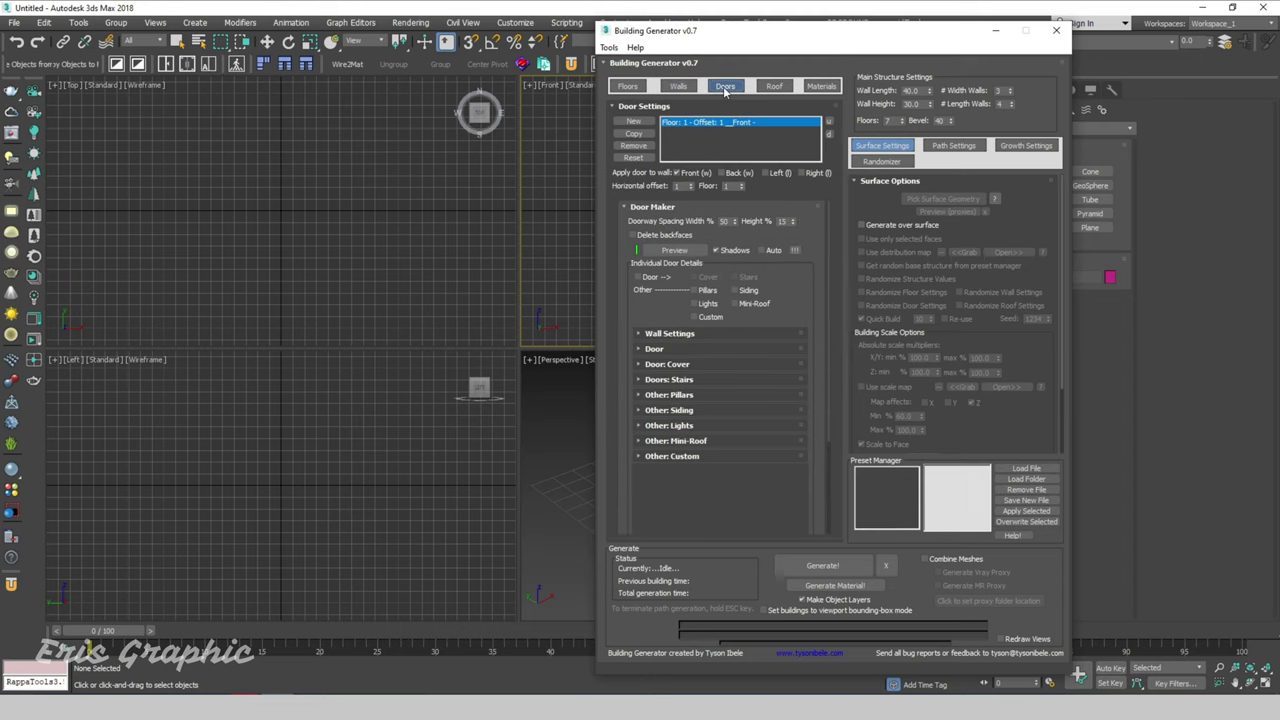
{"action": "left_click", "coordinate": [772, 87]}
- Check the Materials tab's Current Mat ID list, keeping Brick, and return to Floors
{"action": "left_click", "coordinate": [828, 88]}
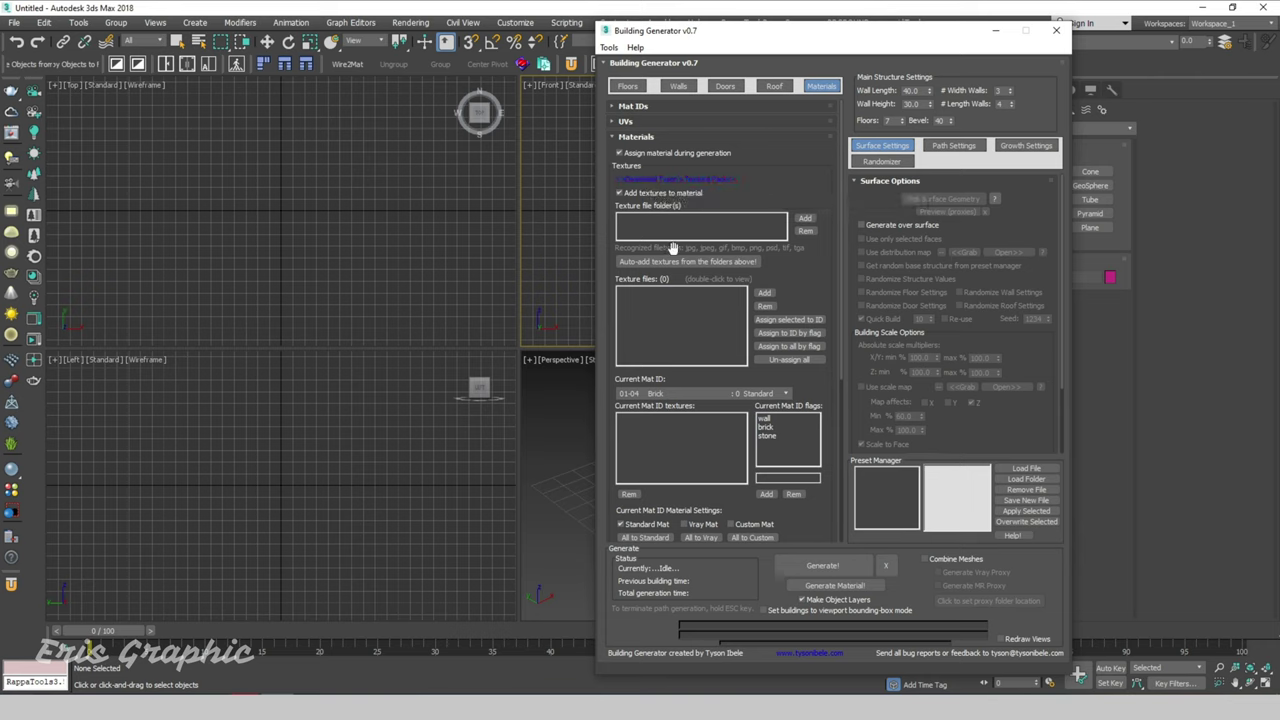
{"action": "left_click", "coordinate": [789, 397]}
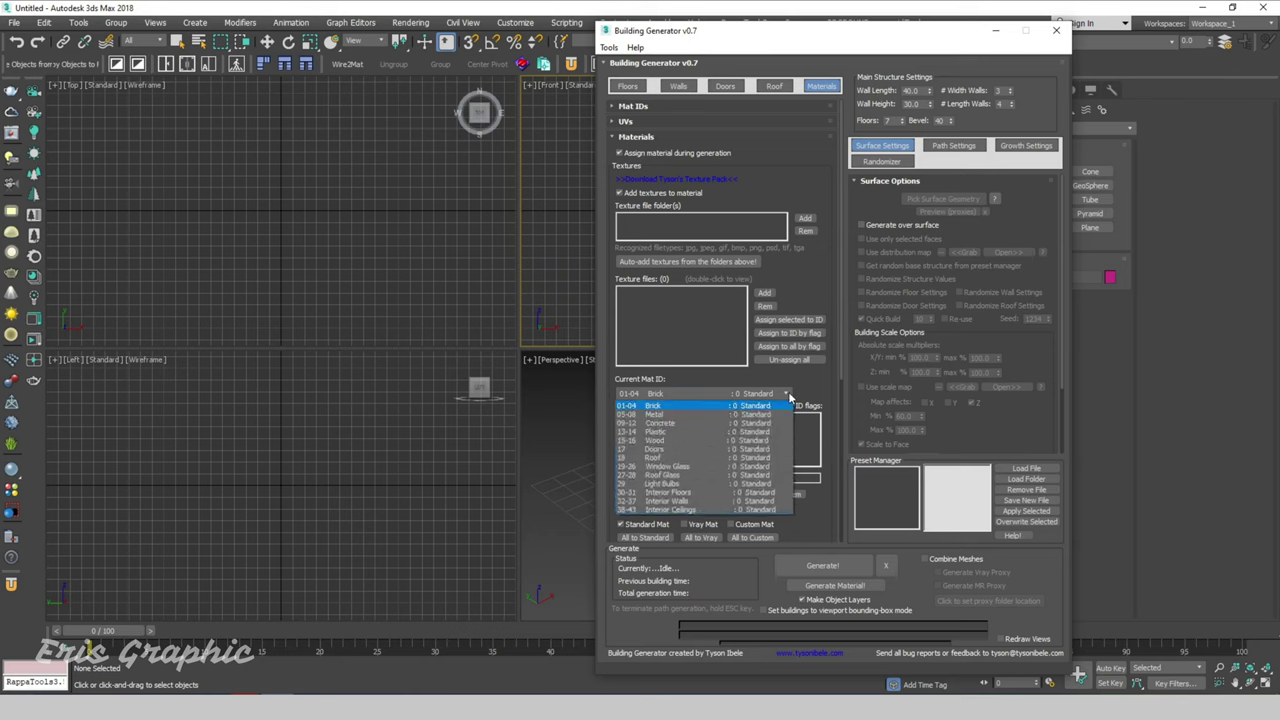
{"action": "left_click", "coordinate": [789, 395]}
{"action": "left_click", "coordinate": [627, 86]}
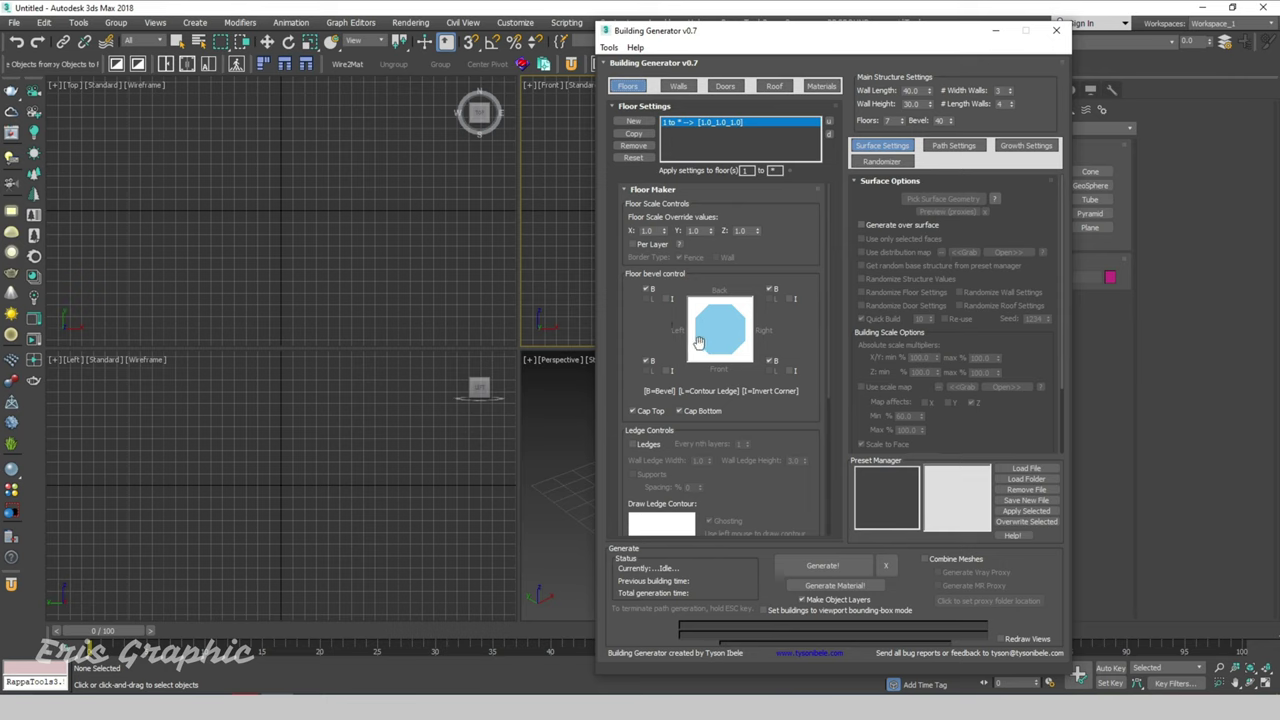
- Square off three footprint corners and invert the front-left corner into a notch
{"action": "left_click", "coordinate": [646, 289]}
{"action": "left_click", "coordinate": [771, 289]}
{"action": "left_click", "coordinate": [769, 361]}
{"action": "left_click", "coordinate": [646, 362]}
{"action": "left_click", "coordinate": [648, 363]}
{"action": "left_click", "coordinate": [671, 371]}
{"action": "left_click", "coordinate": [671, 371]}
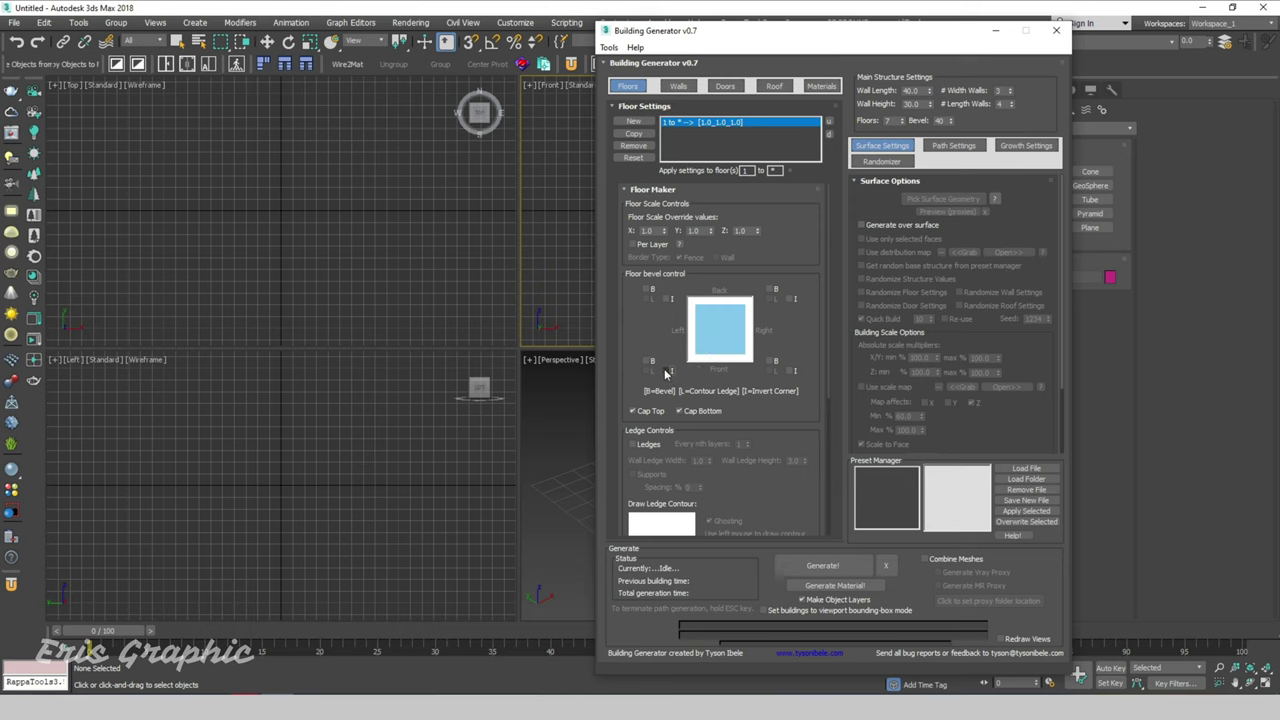
{"action": "left_click", "coordinate": [786, 371]}
{"action": "left_click", "coordinate": [786, 371]}
{"action": "left_click", "coordinate": [670, 372]}
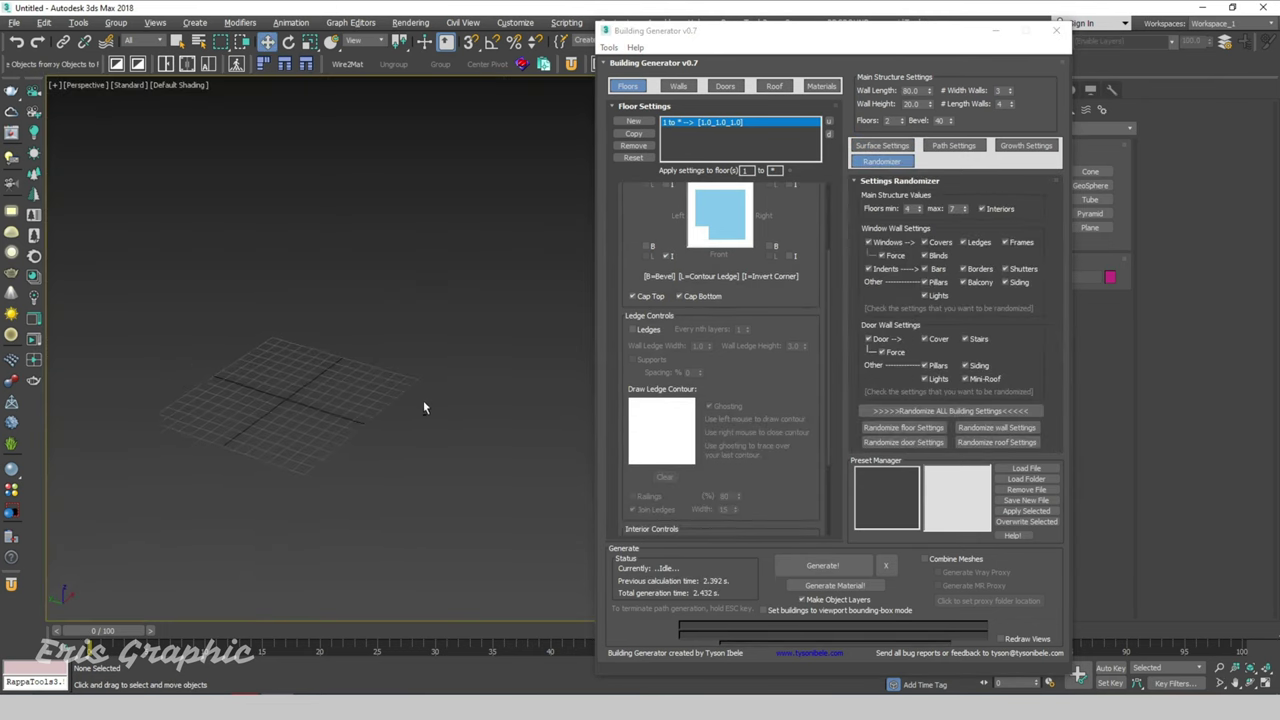
- Generate the 2-floor notched building and zoom out to see it
{"action": "left_click", "coordinate": [829, 567]}
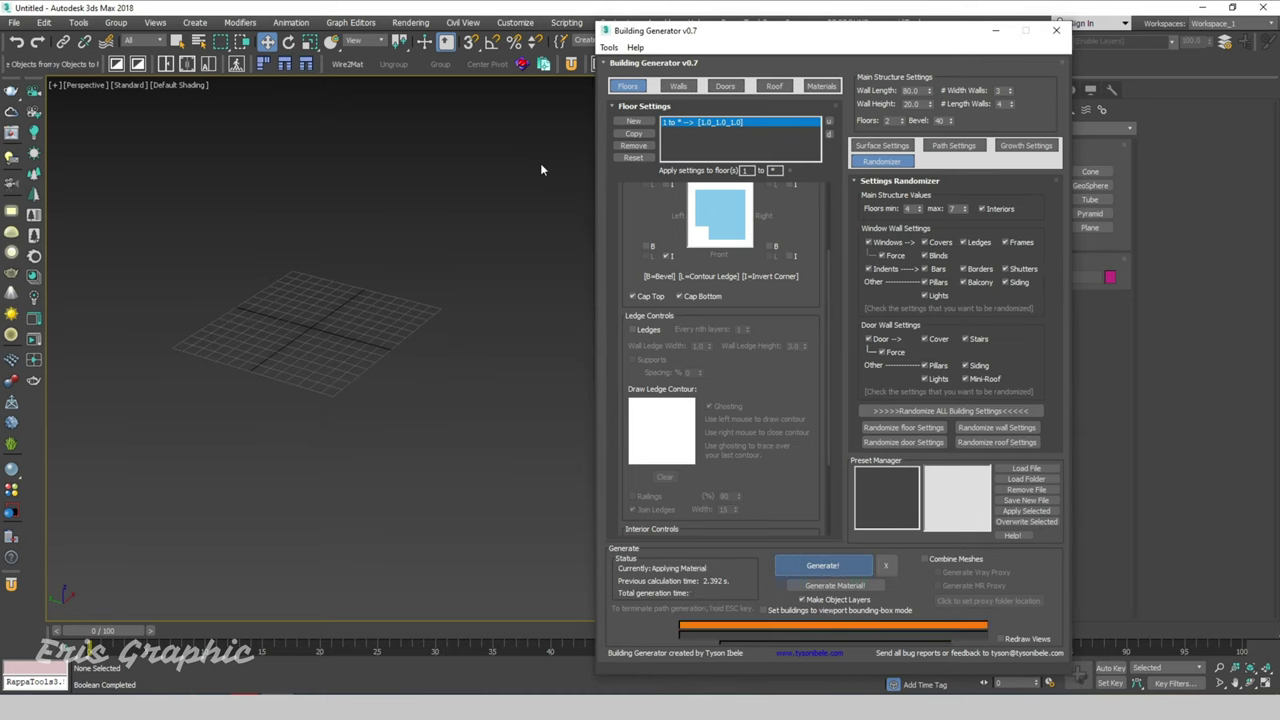
{"action": "scroll", "coordinate": [540, 163], "scroll_direction": "down", "scroll_amount": 5}
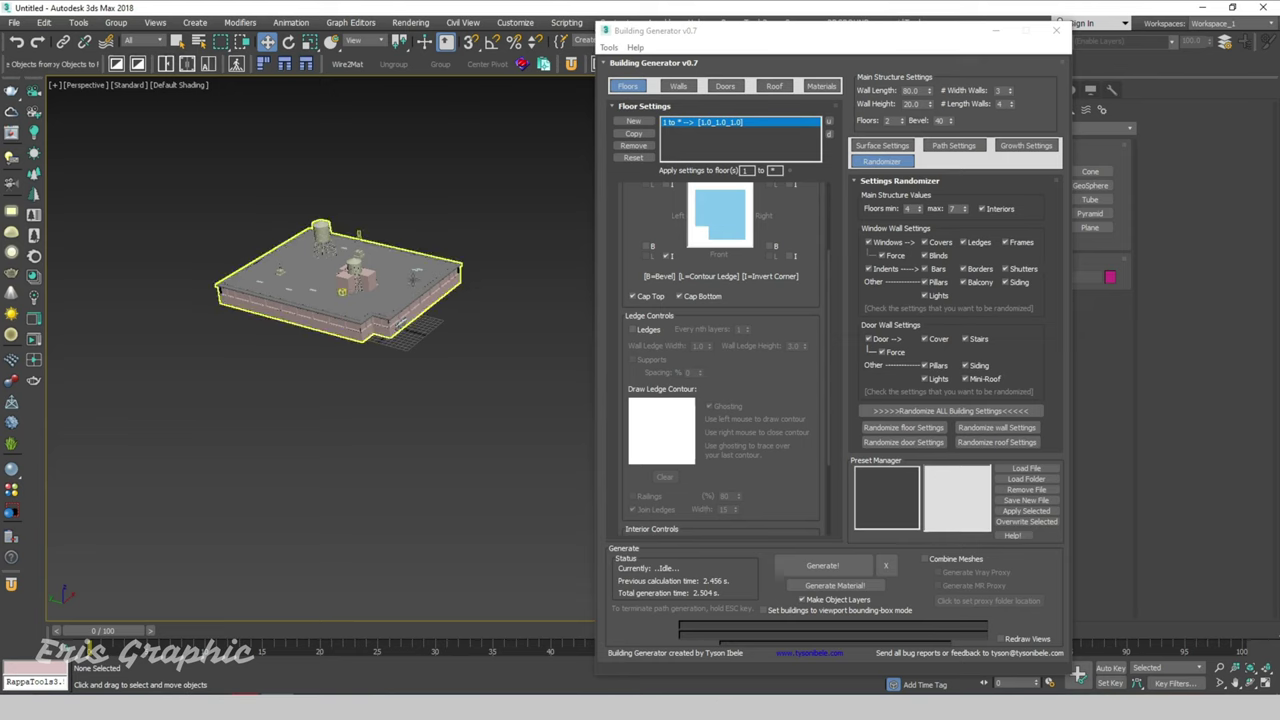
{"action": "scroll", "coordinate": [417, 223], "scroll_direction": "down", "scroll_amount": 1}
- Move the first building toward the upper-left of the grid to free space
{"action": "left_click", "coordinate": [336, 326]}
{"action": "left_click_drag", "start_coordinate": [300, 290], "coordinate": [150, 245]}
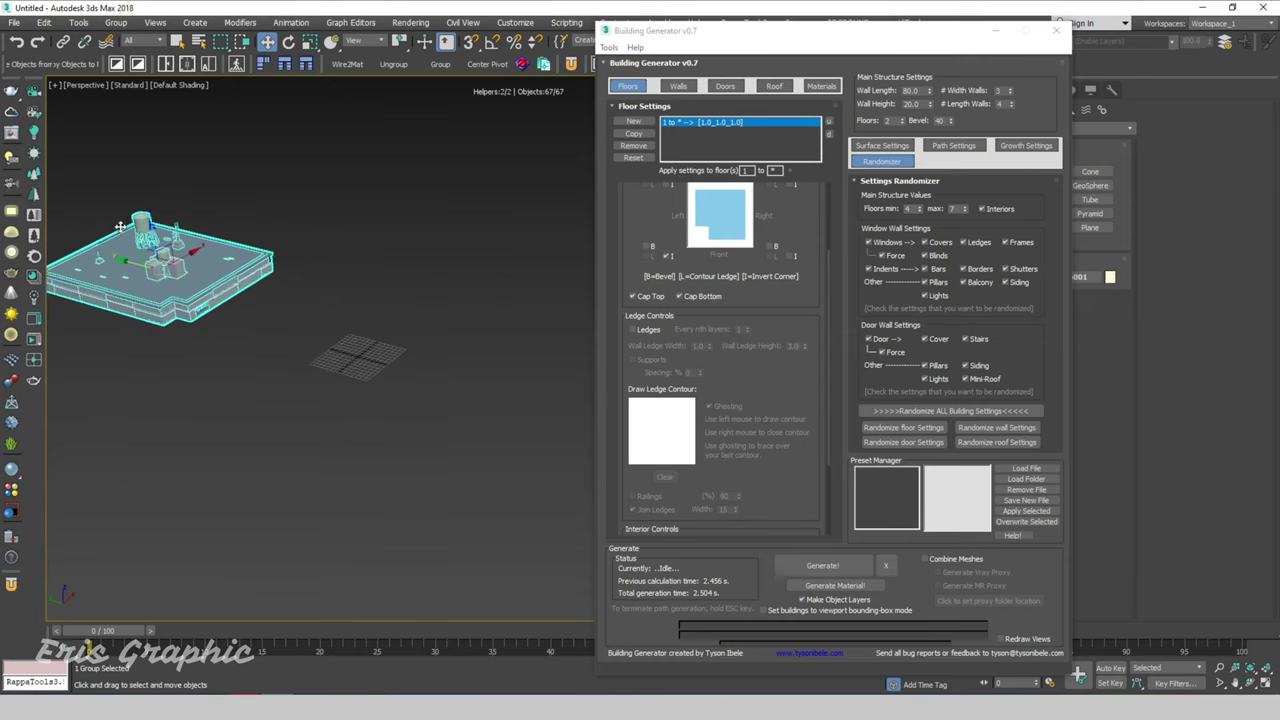
{"action": "scroll", "coordinate": [270, 300], "scroll_direction": "down", "scroll_amount": 2}
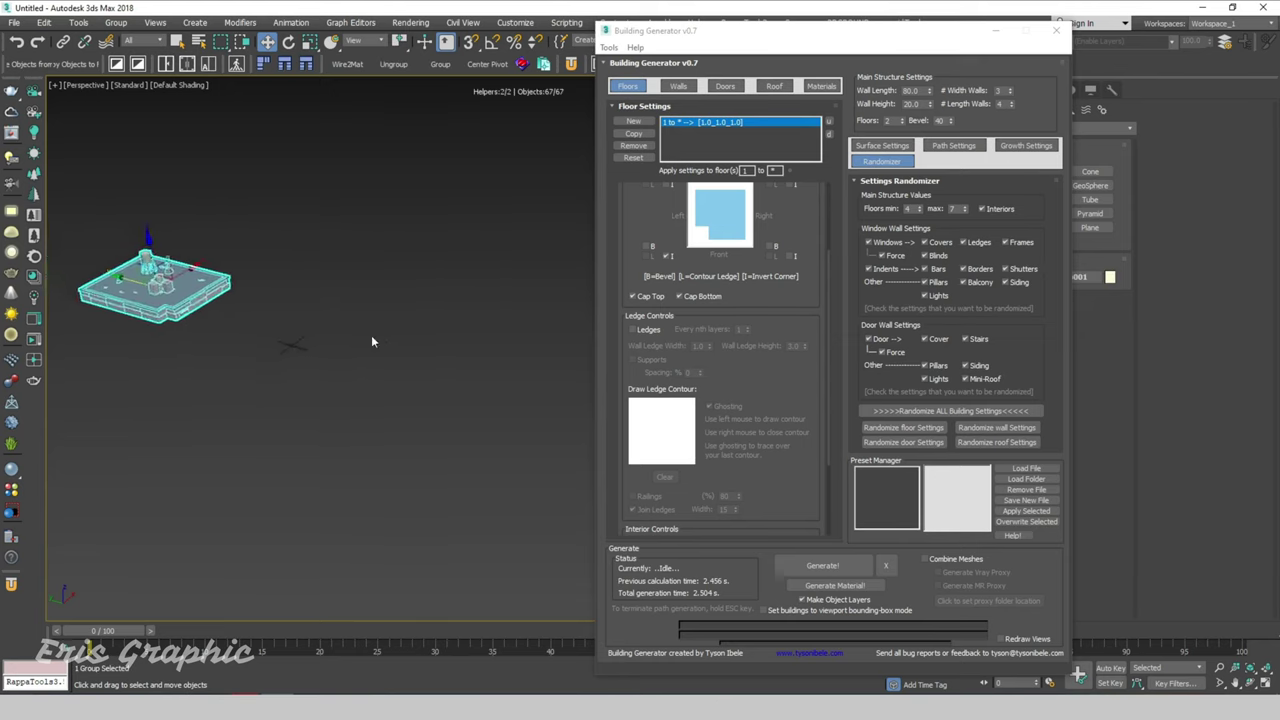
{"action": "left_click", "coordinate": [900, 124]}
{"action": "type", "text": "36"}
- Set 5 floors, Wall Length 20.0 and Wall Height 80.0, then generate the tower
{"action": "key", "text": "Return"}
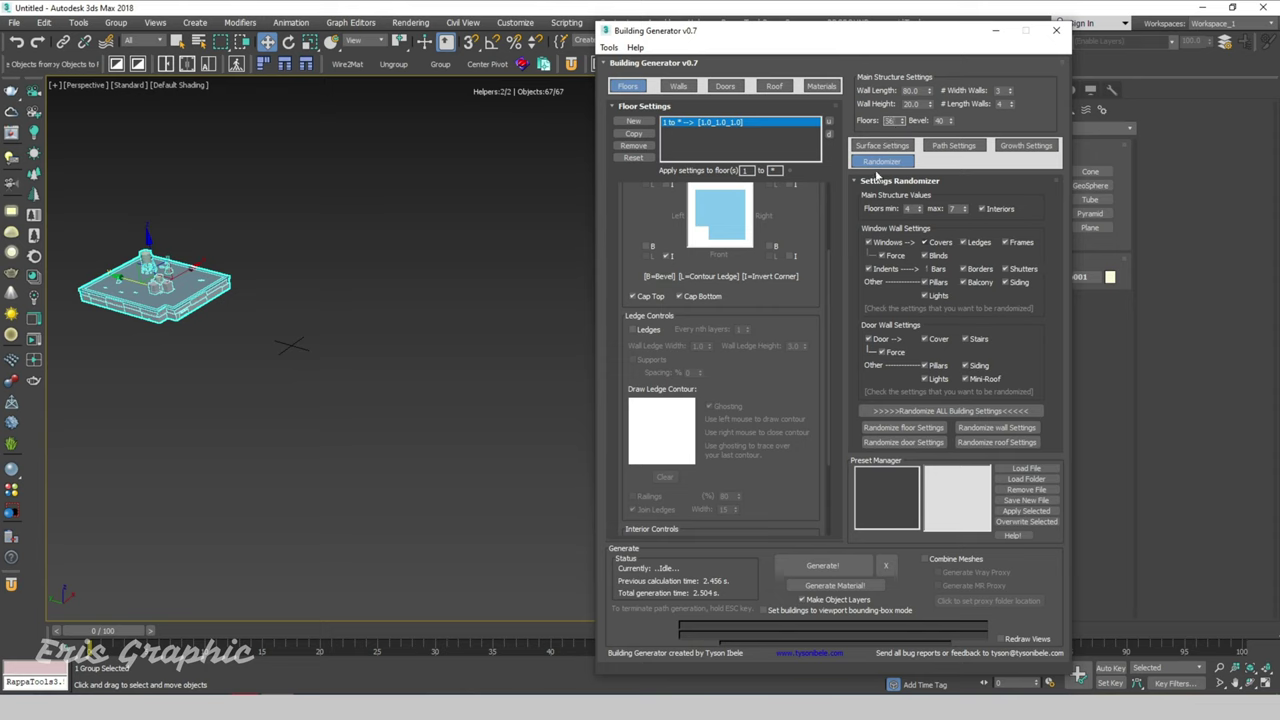
{"action": "double_click", "coordinate": [915, 90]}
{"action": "key", "text": "Tab"}
{"action": "key", "text": "BackSpace"}
{"action": "double_click", "coordinate": [913, 90]}
{"action": "left_click", "coordinate": [848, 566]}
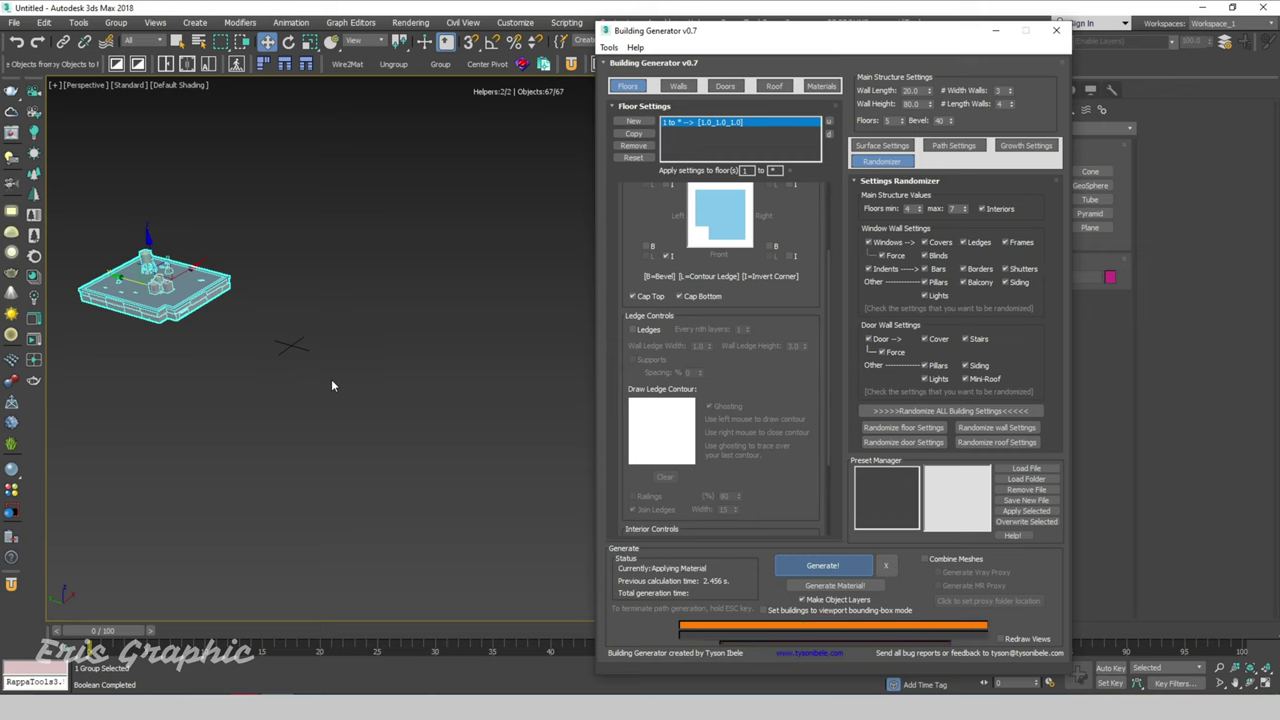
- Switch the viewport shading to Clay
{"action": "key", "text": "ctrl+a"}
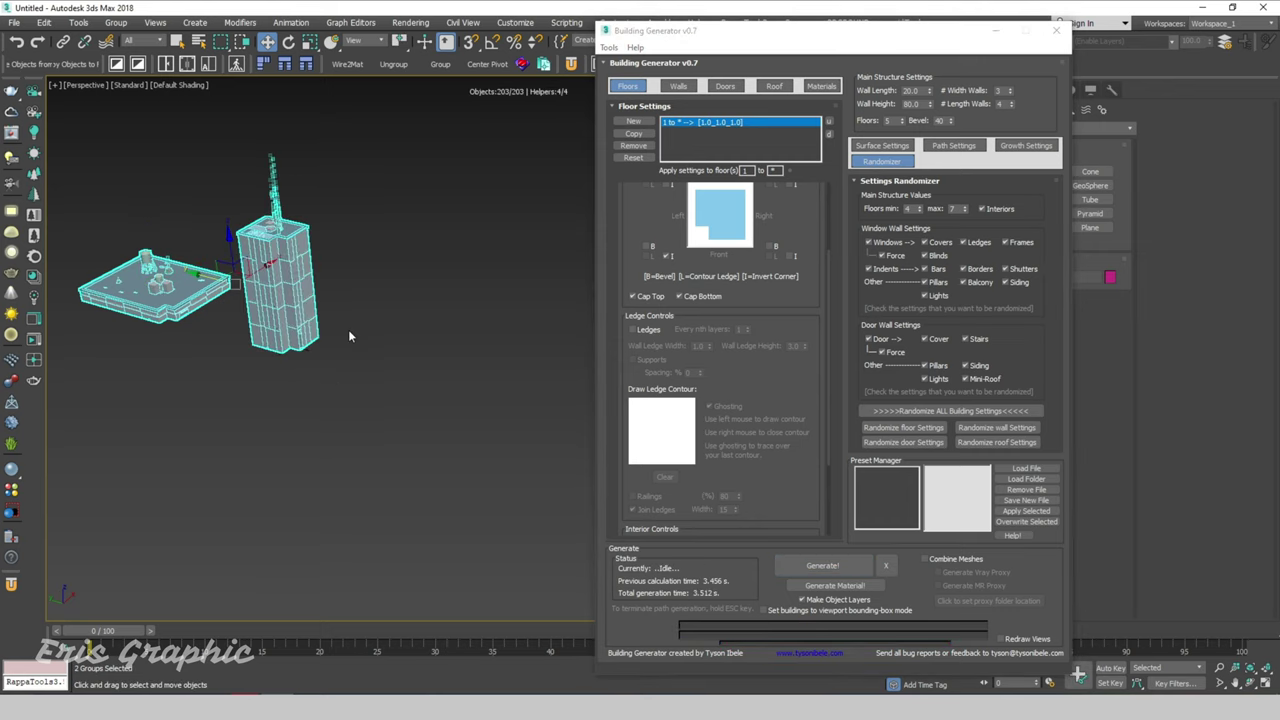
{"action": "mouse_move", "coordinate": [348, 329]}
{"action": "middle_mouse_down", "text": "alt"}
{"action": "mouse_move", "coordinate": [466, 356]}
{"action": "mouse_move", "coordinate": [491, 328]}
{"action": "middle_mouse_up", "text": "alt"}
{"action": "left_click", "coordinate": [491, 328]}
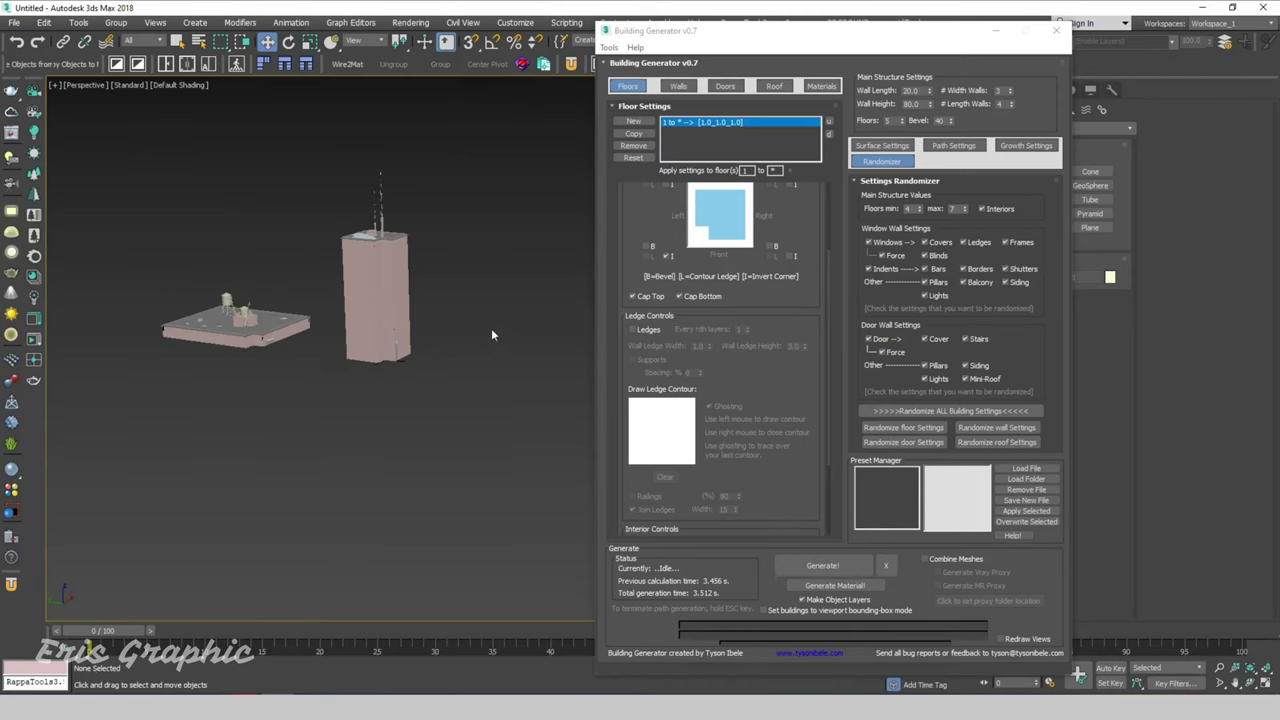
{"action": "left_click", "coordinate": [180, 90]}
{"action": "left_click", "coordinate": [175, 87]}
{"action": "left_click", "coordinate": [173, 86]}
{"action": "left_click", "coordinate": [232, 172]}
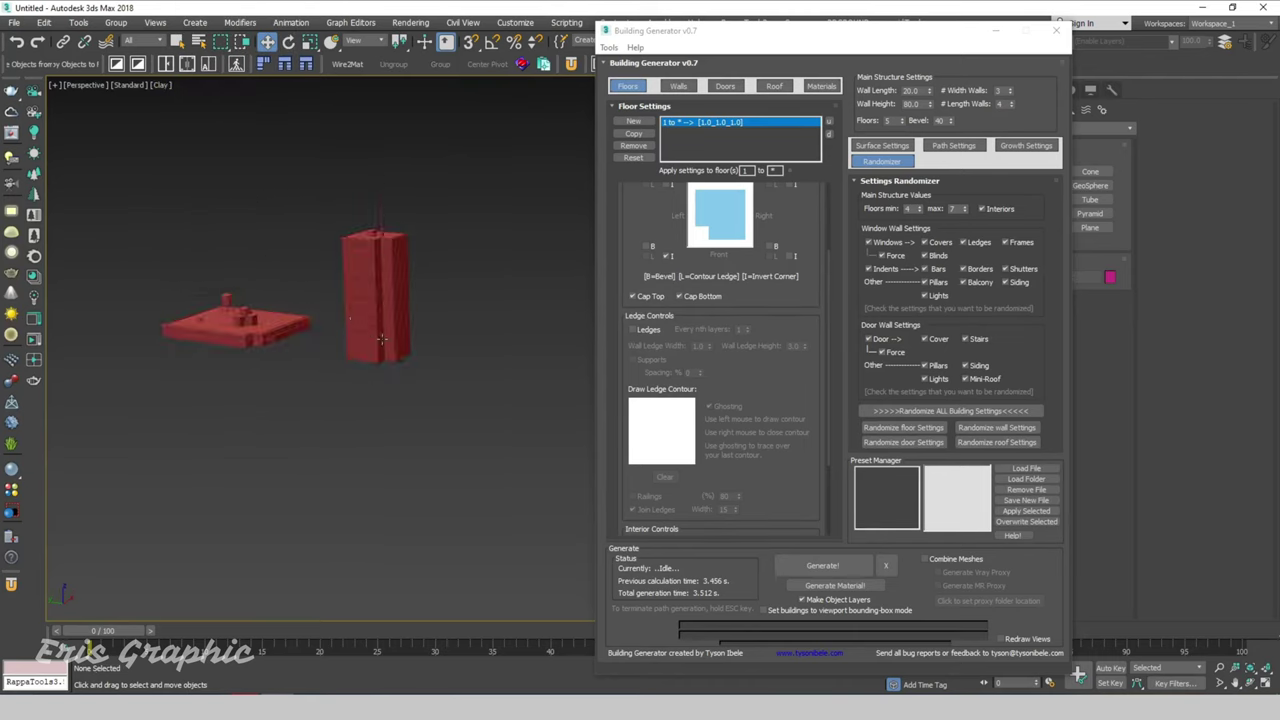
- Frame both buildings and turn on Edged Faces (F4) over the clay shading
{"action": "key", "text": "ctrl+a"}
{"action": "key", "text": "z"}
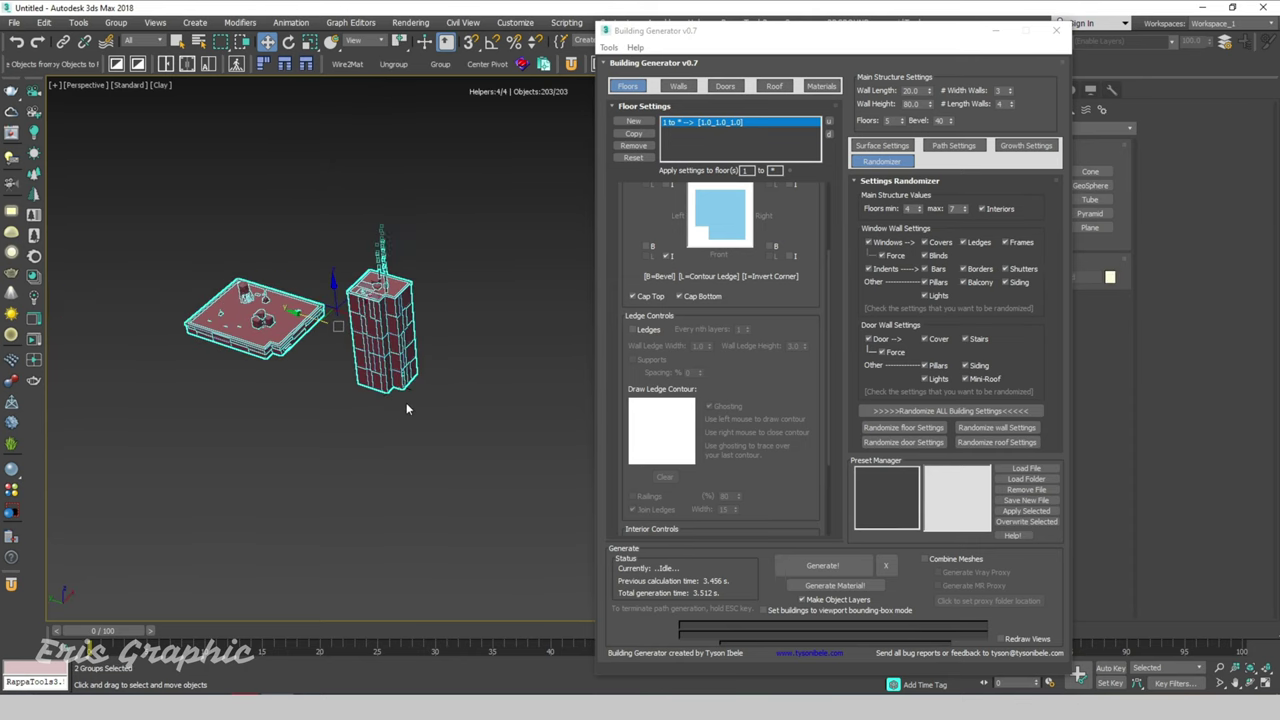
{"action": "middle_click_drag", "start_coordinate": [314, 313], "coordinate": [471, 299], "text": "alt"}
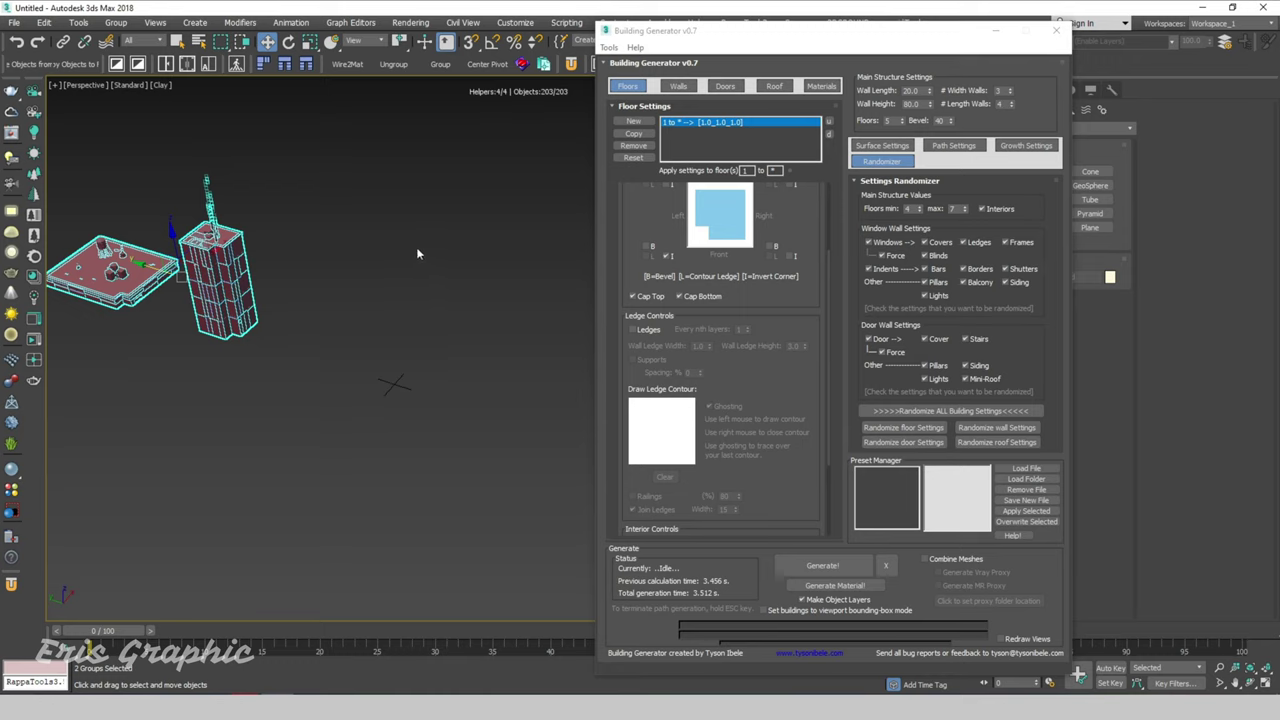
{"action": "left_click", "coordinate": [334, 267]}
{"action": "left_click_drag", "start_coordinate": [440, 365], "coordinate": [110, 230]}
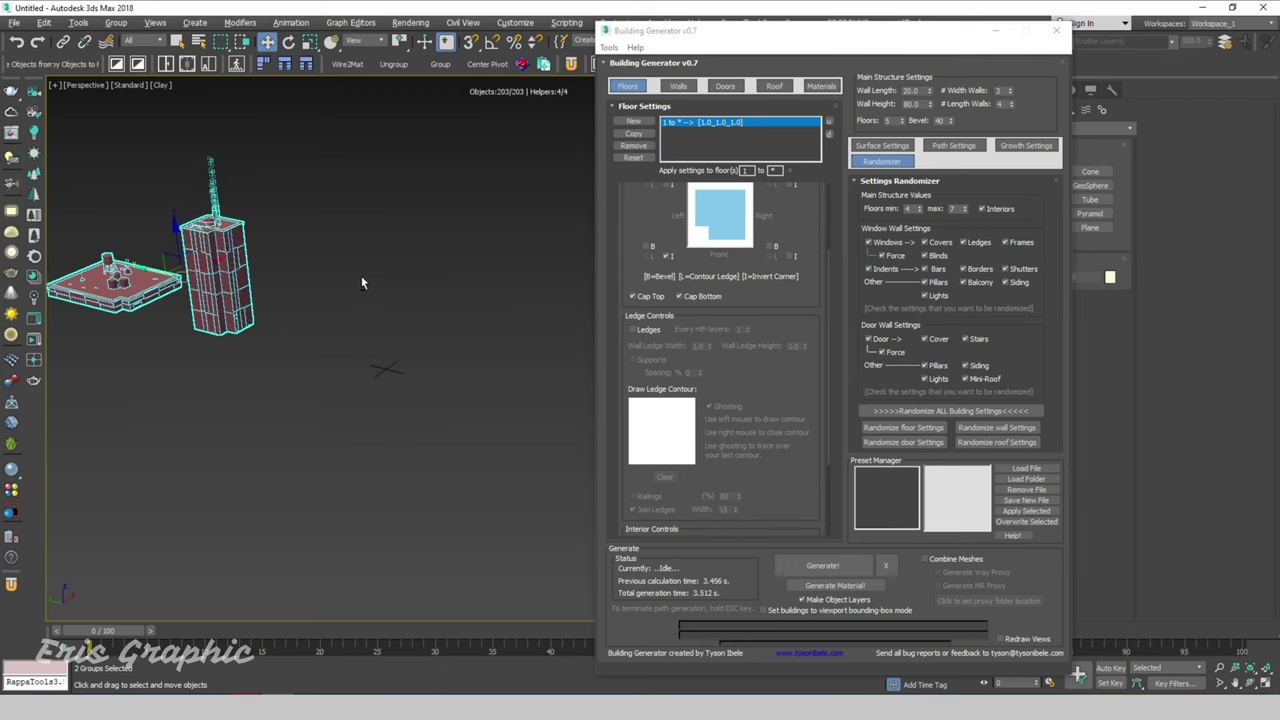
{"action": "scroll", "coordinate": [324, 275], "scroll_direction": "up", "scroll_amount": 3}
{"action": "scroll", "coordinate": [317, 260], "scroll_direction": "down", "scroll_amount": 4}
{"action": "left_click", "coordinate": [313, 255]}
{"action": "middle_click_drag", "start_coordinate": [310, 249], "coordinate": [256, 167]}
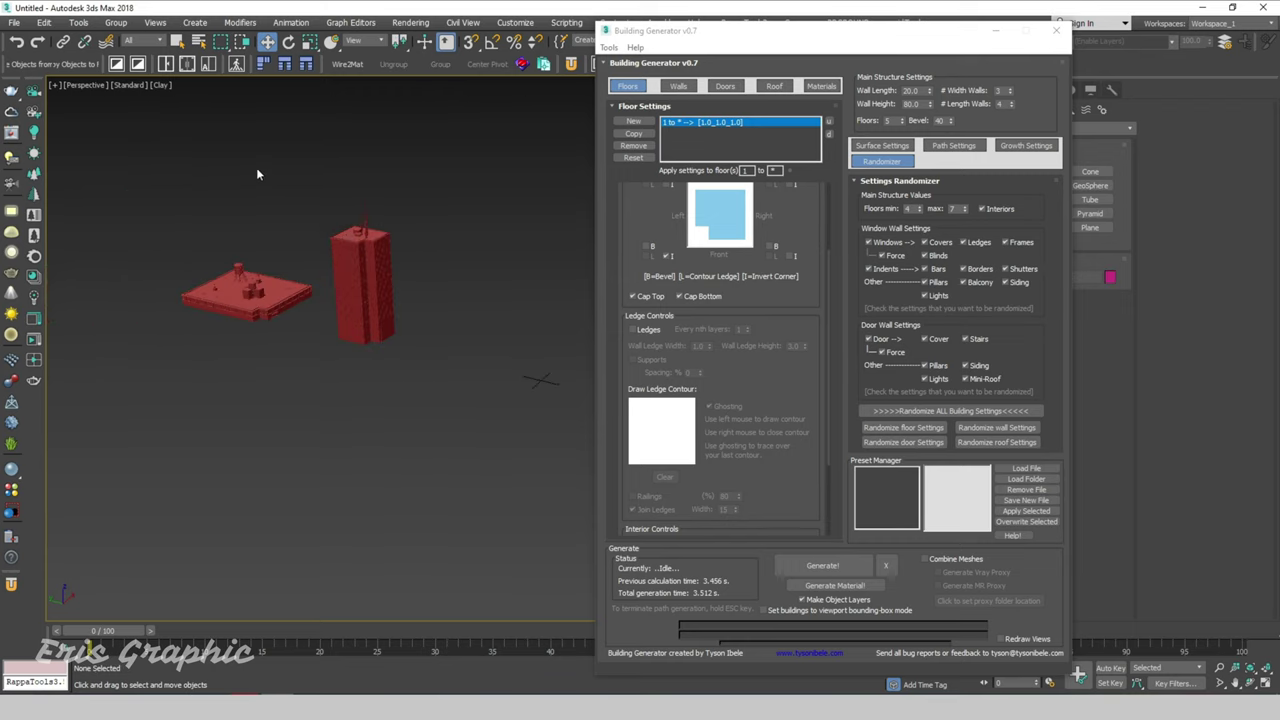
{"action": "key", "text": "F4"}
{"action": "scroll", "coordinate": [380, 262], "scroll_direction": "up", "scroll_amount": 2}
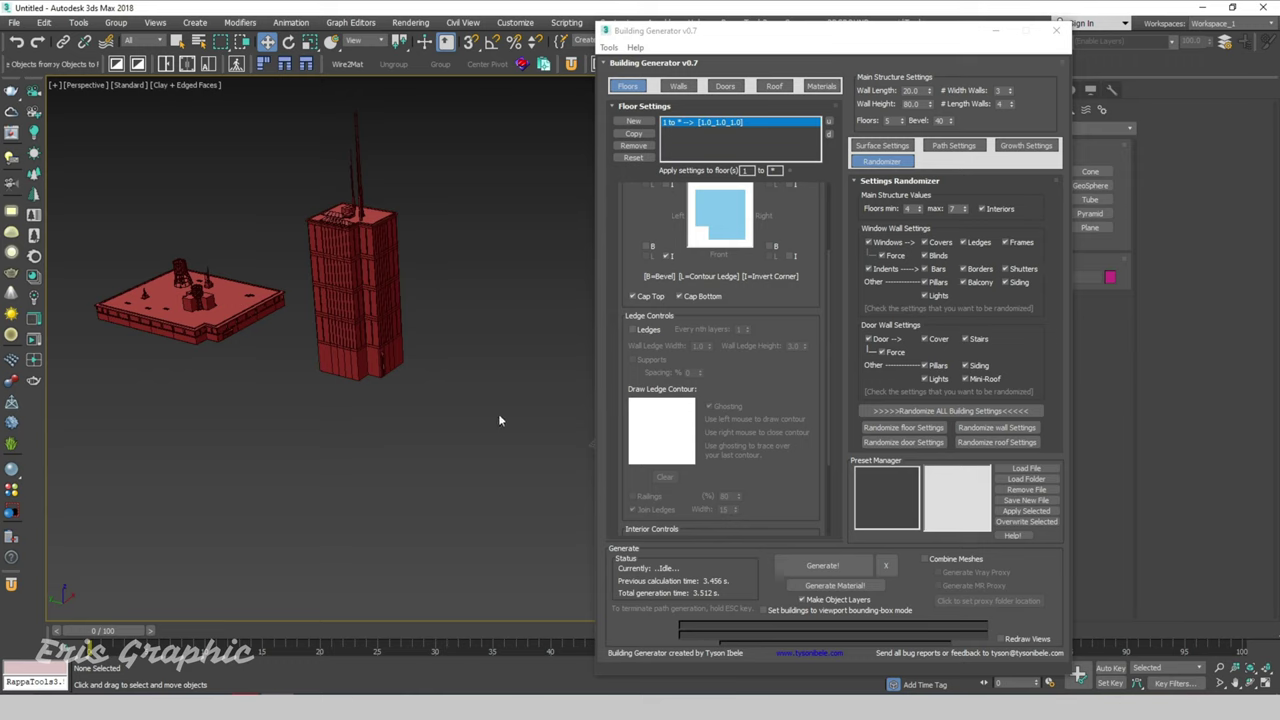
{"action": "middle_click_drag", "start_coordinate": [498, 420], "coordinate": [341, 383]}
{"action": "scroll", "coordinate": [355, 378], "scroll_direction": "down", "scroll_amount": 3}
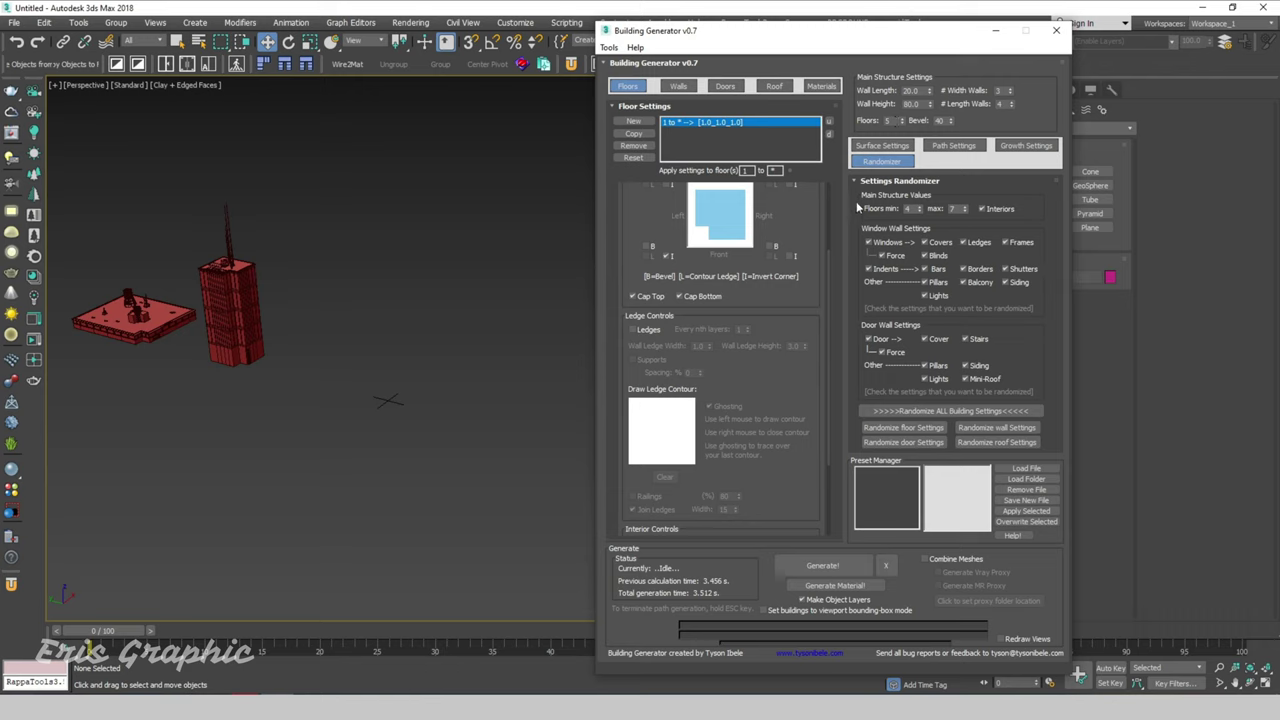
- Preview the wall design and add borders to the wall indents
{"action": "left_click", "coordinate": [678, 86]}
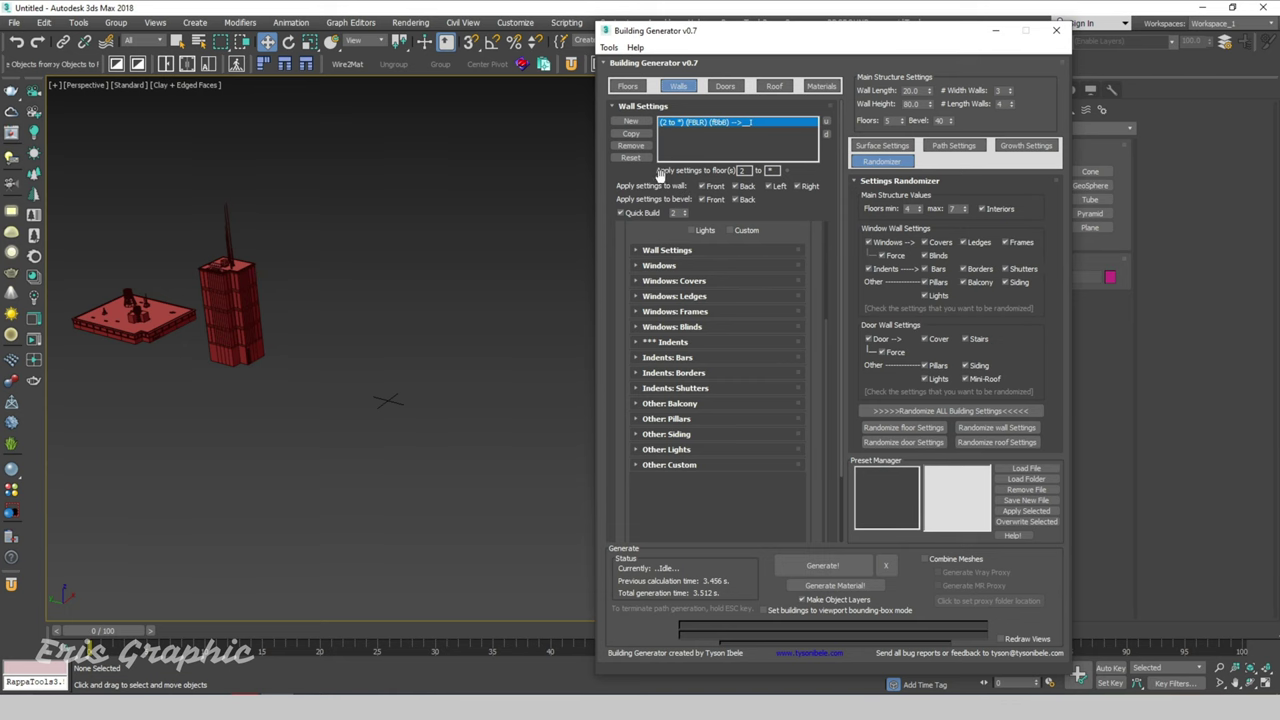
{"action": "scroll", "coordinate": [741, 271], "scroll_direction": "up", "scroll_amount": 3}
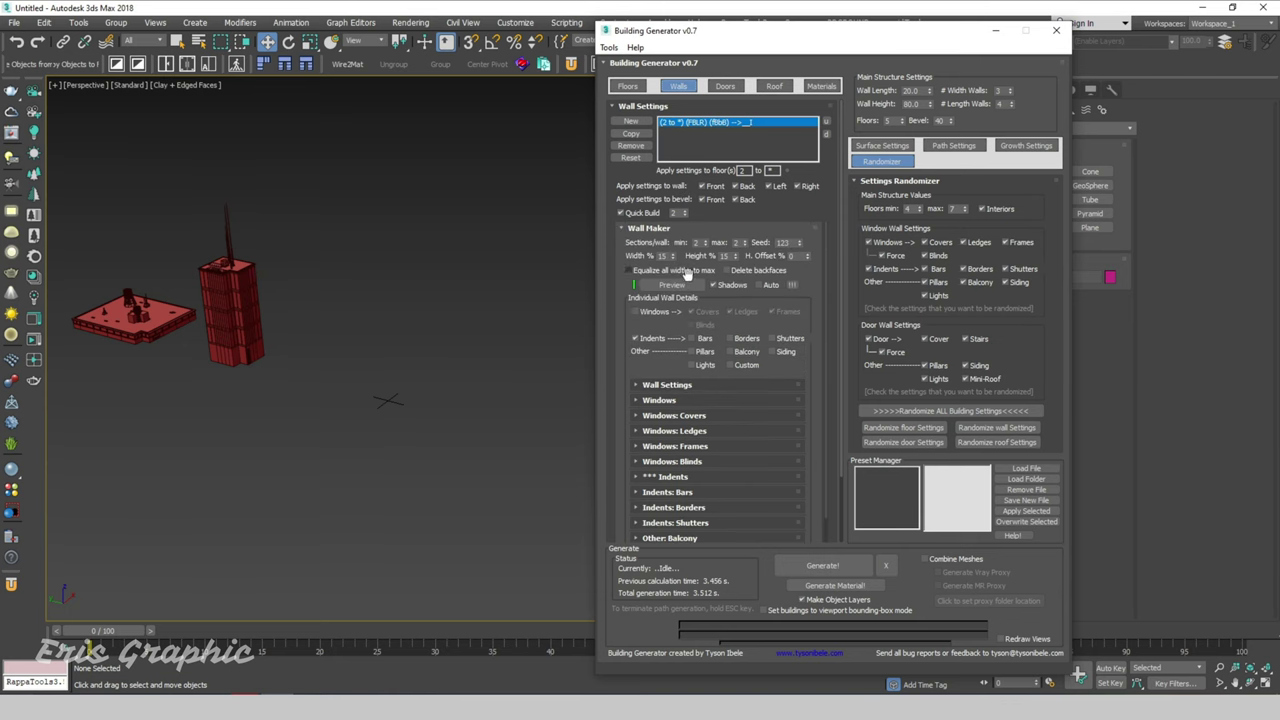
{"action": "left_click", "coordinate": [680, 285]}
{"action": "mouse_move", "coordinate": [1160, 221]}
{"action": "left_mouse_down"}
{"action": "mouse_move", "coordinate": [321, 117]}
{"action": "mouse_move", "coordinate": [208, 147]}
{"action": "left_mouse_up"}
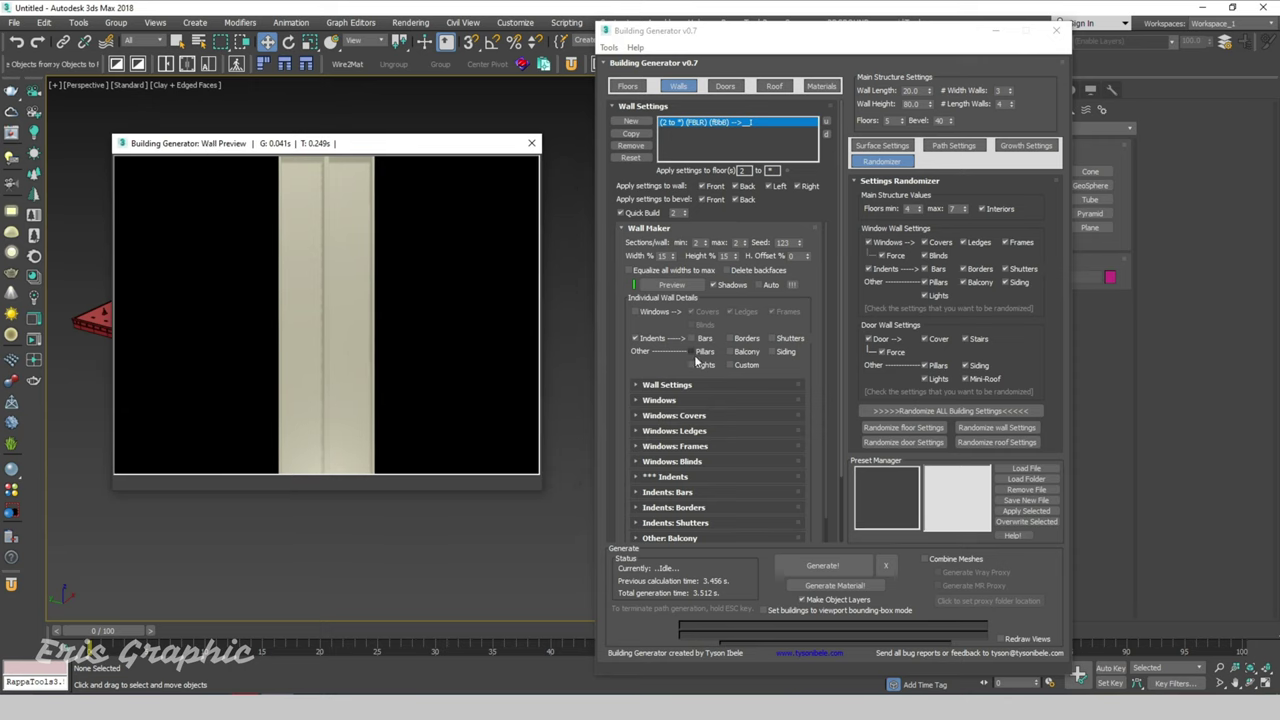
{"action": "left_click", "coordinate": [697, 337]}
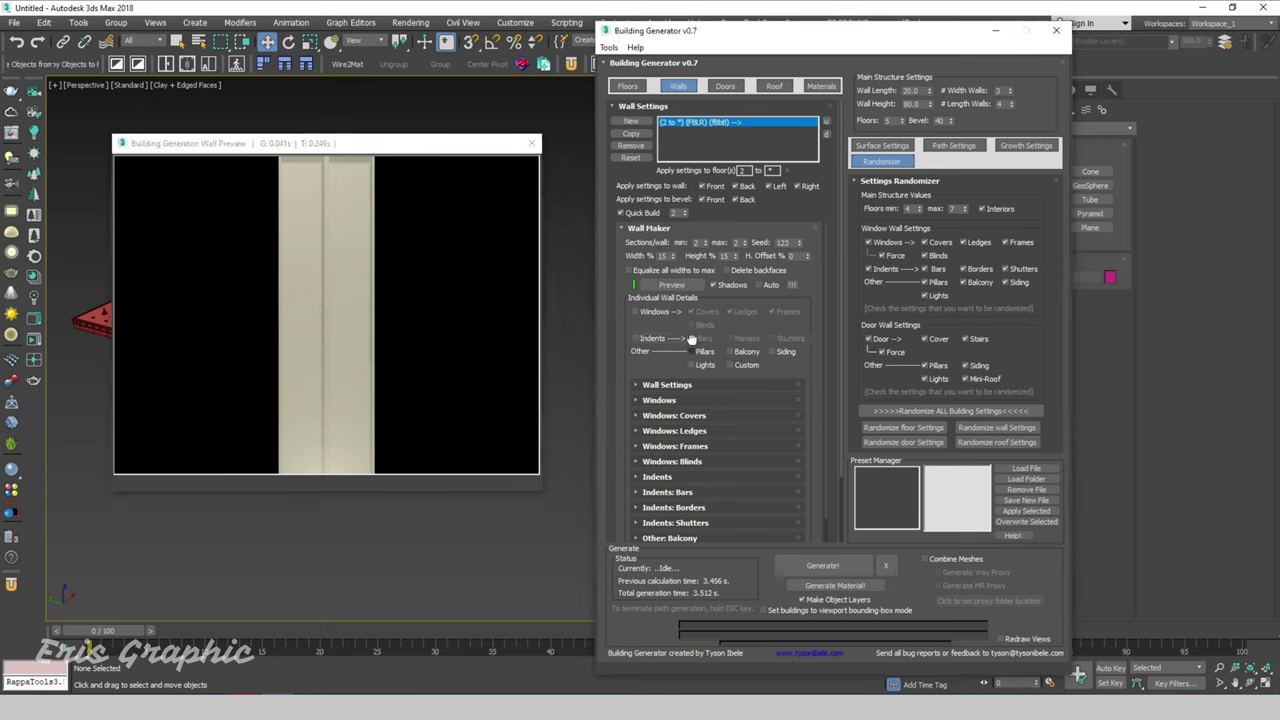
{"action": "left_click", "coordinate": [634, 338]}
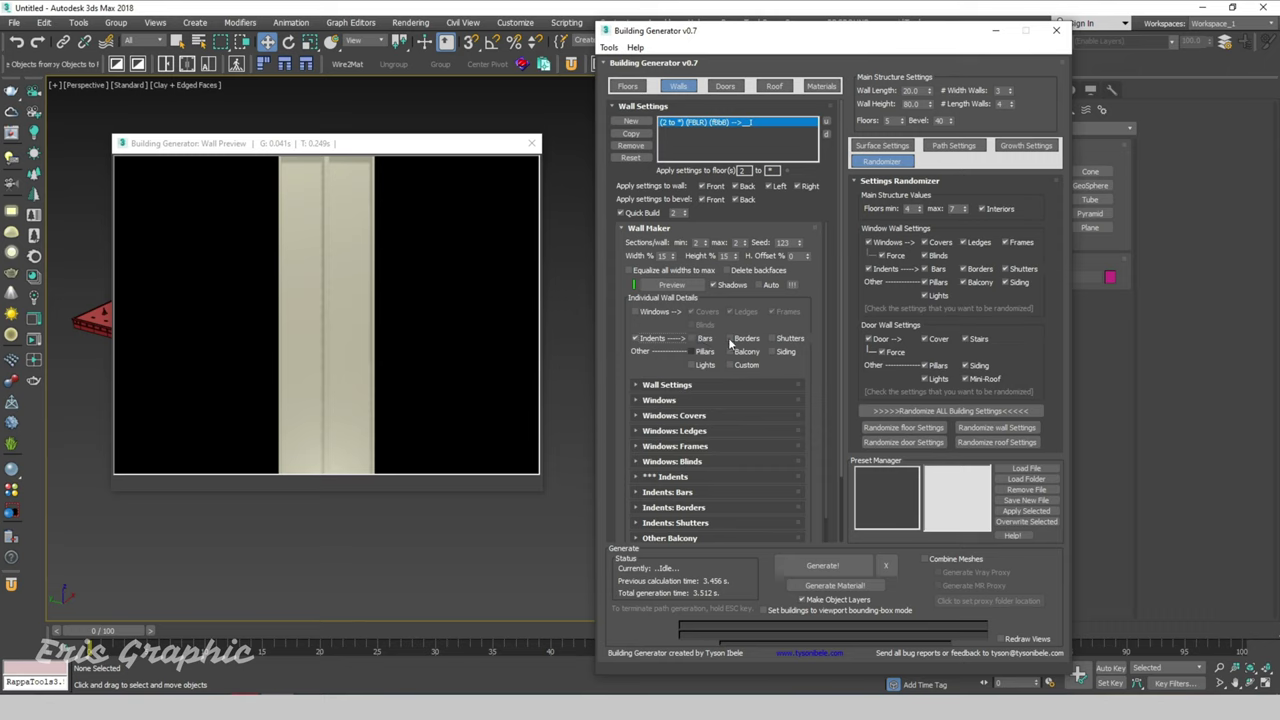
{"action": "left_click", "coordinate": [731, 338]}
{"action": "left_click", "coordinate": [671, 286]}
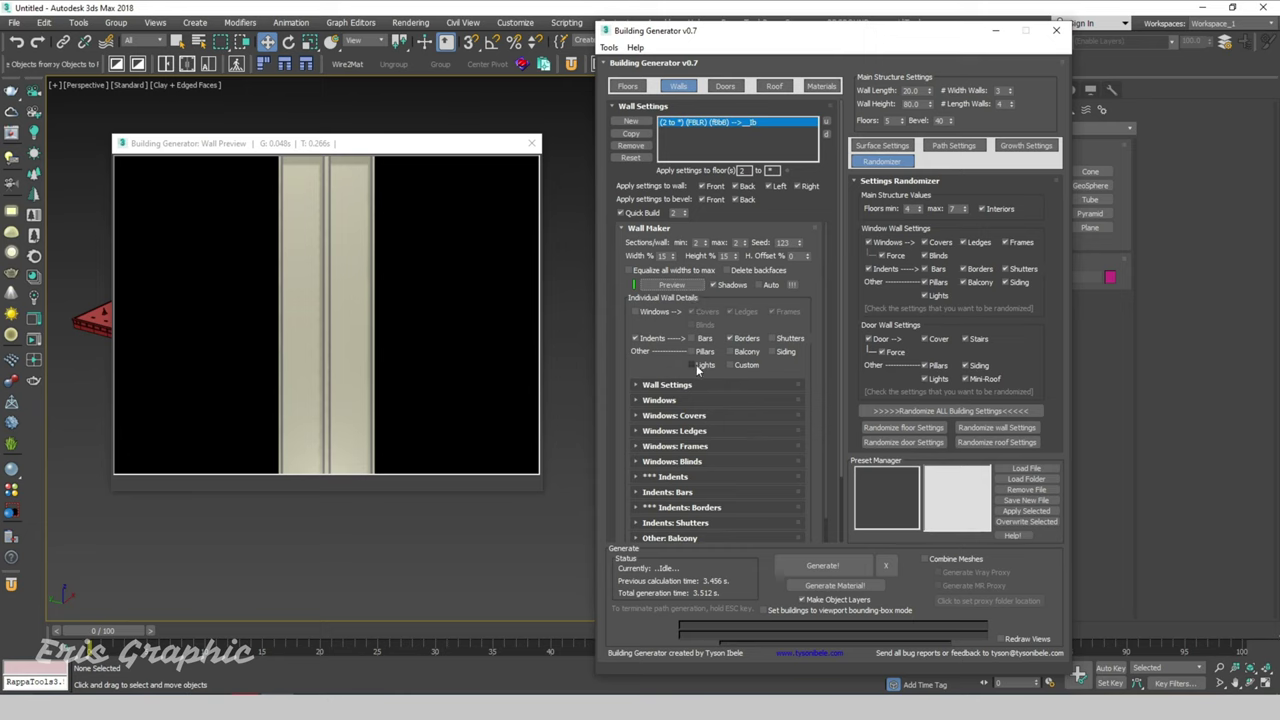
- Add lights, pillars, bars, balconies and custom details to the walls
{"action": "left_click", "coordinate": [699, 366]}
{"action": "left_click", "coordinate": [691, 352]}
{"action": "left_click", "coordinate": [691, 339]}
{"action": "left_click", "coordinate": [682, 287]}
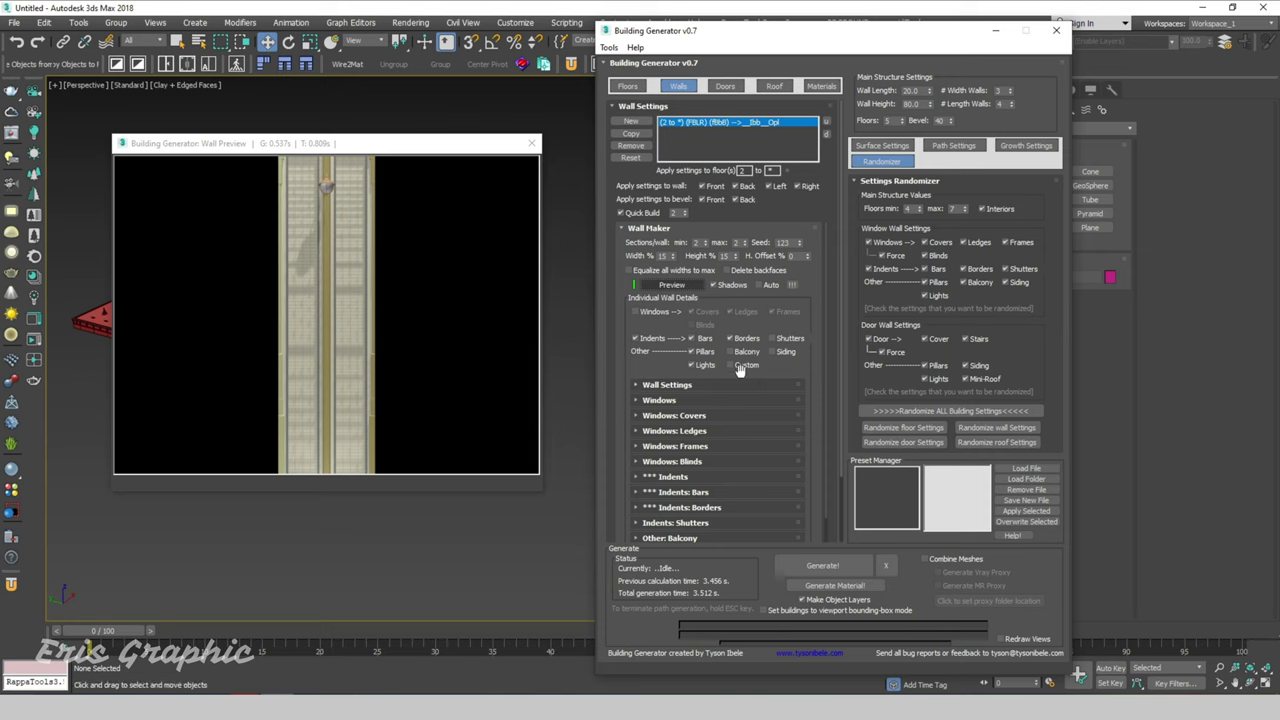
{"action": "left_click", "coordinate": [731, 366]}
{"action": "left_click", "coordinate": [731, 352]}
{"action": "left_click", "coordinate": [684, 289]}
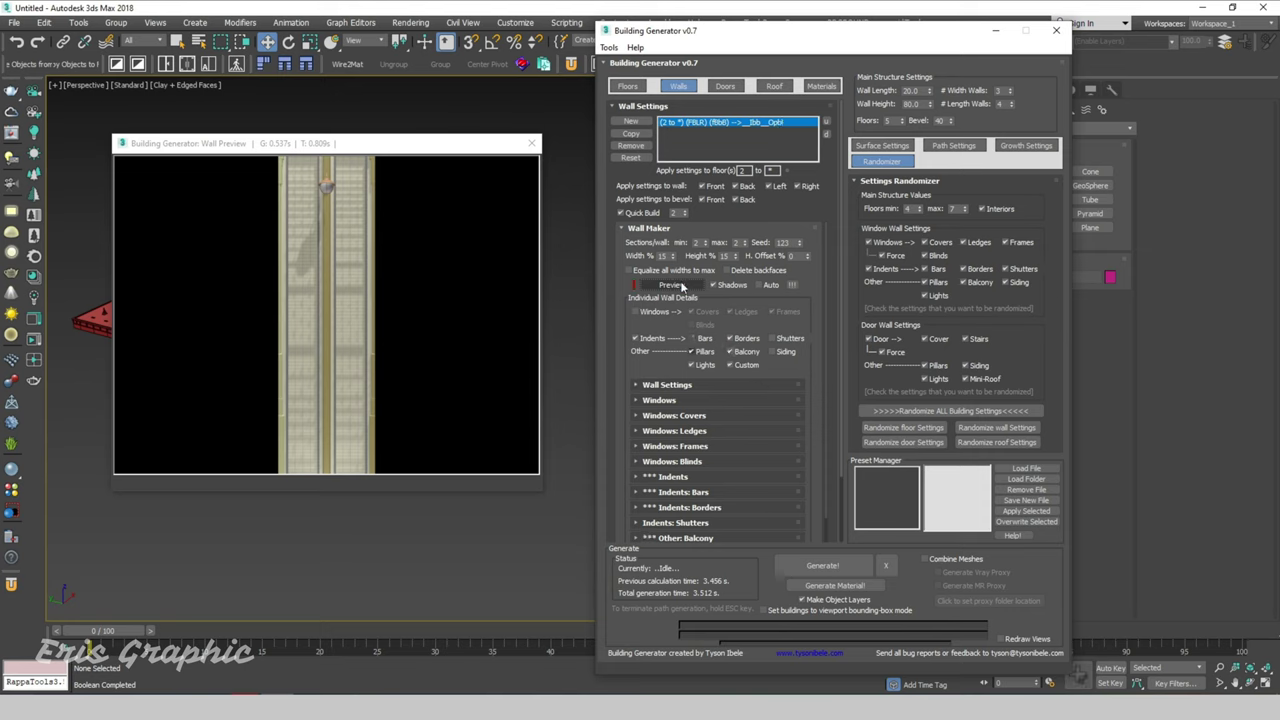
- Add shutters and siding to the walls and refresh the wall preview
{"action": "left_click", "coordinate": [786, 340]}
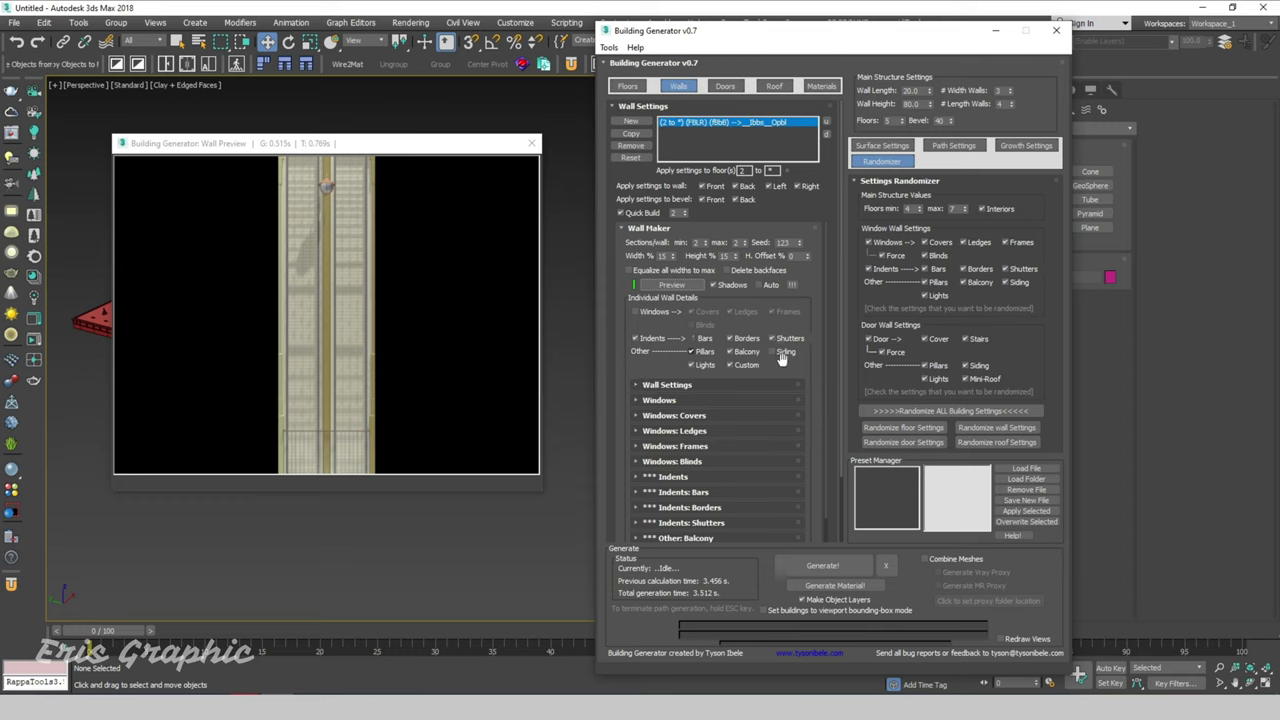
{"action": "left_click", "coordinate": [781, 353]}
{"action": "left_click", "coordinate": [670, 285]}
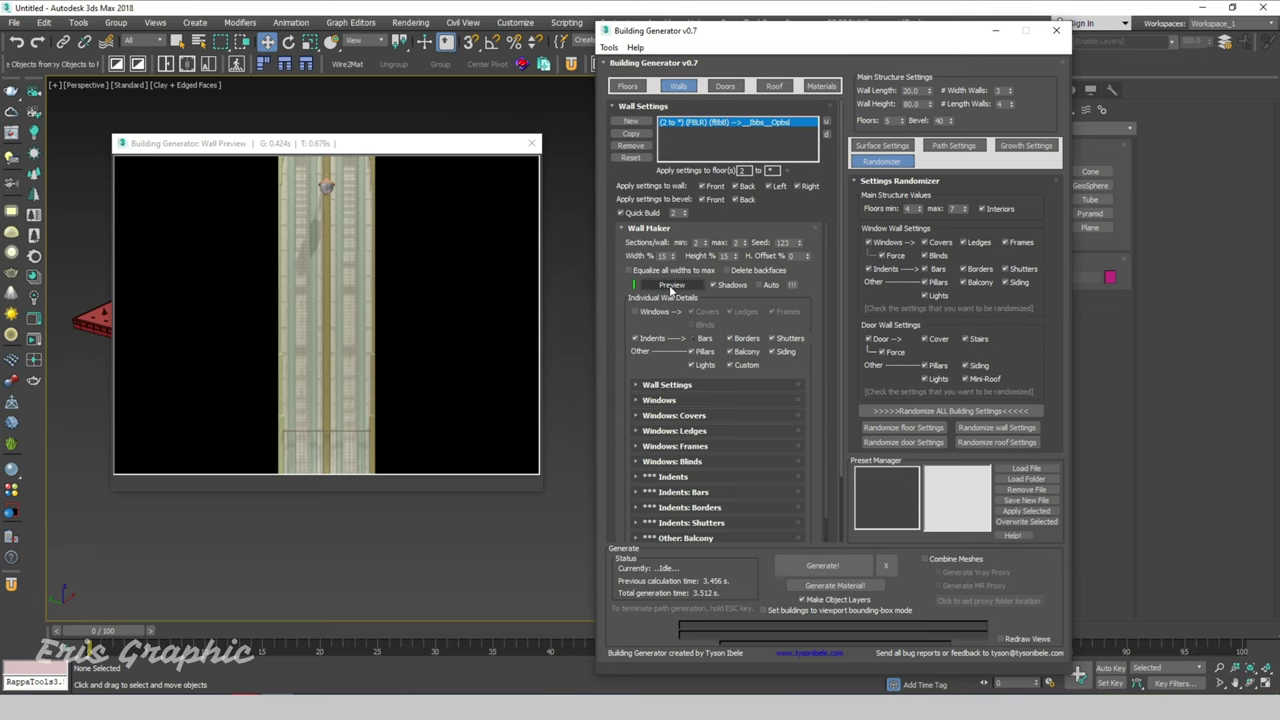
{"action": "left_click", "coordinate": [725, 87]}
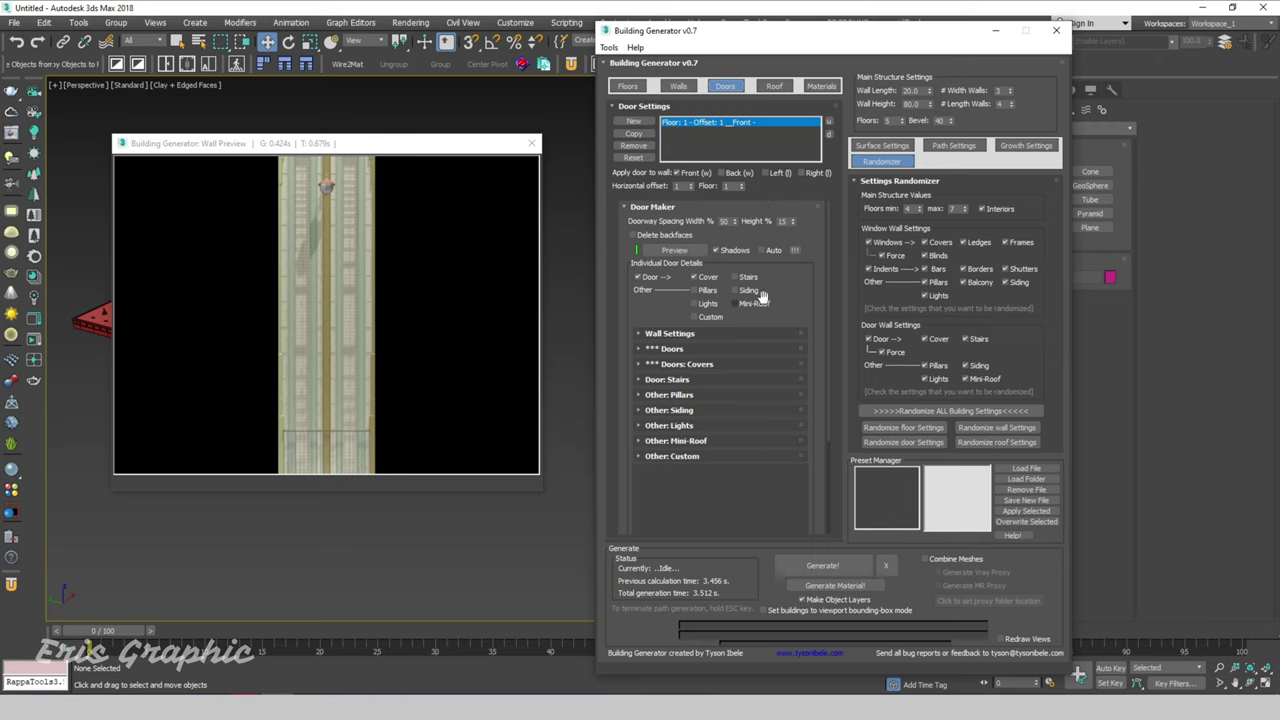
- Preview the door design with the Wall Height set to 20
{"action": "left_click", "coordinate": [684, 252]}
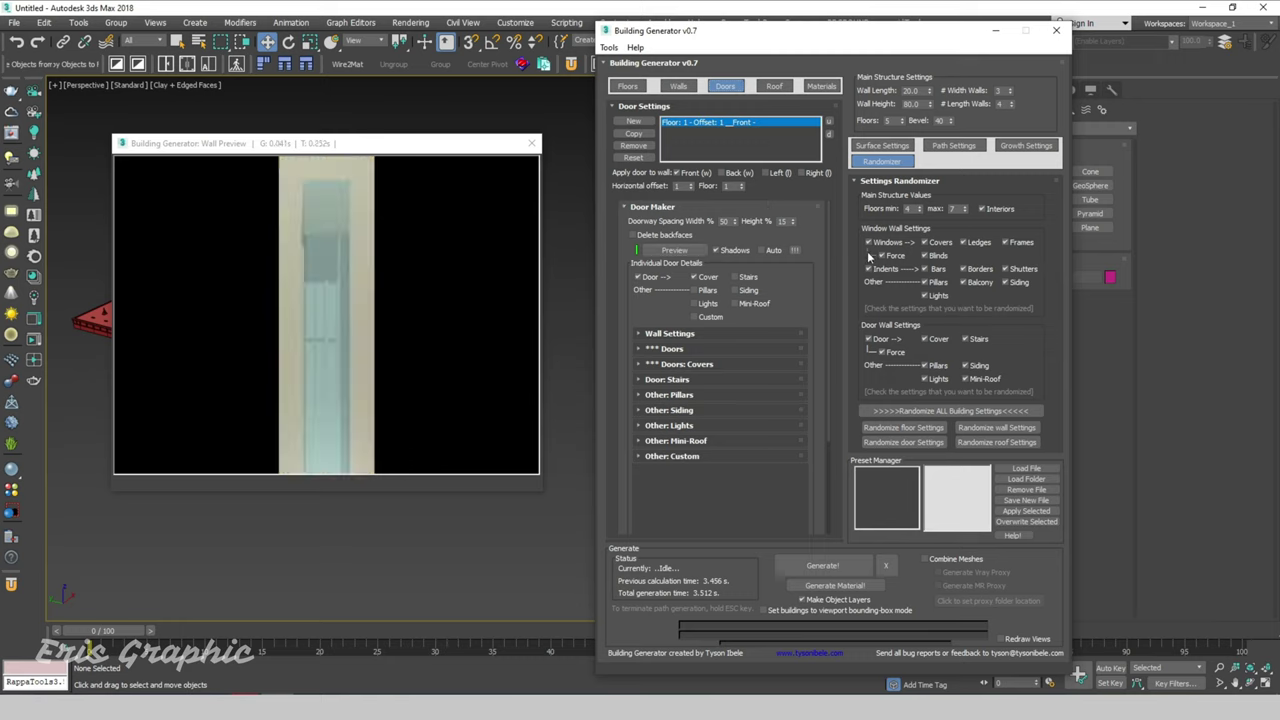
{"action": "double_click", "coordinate": [916, 104]}
{"action": "type", "text": "40"}
{"action": "left_click", "coordinate": [674, 250]}
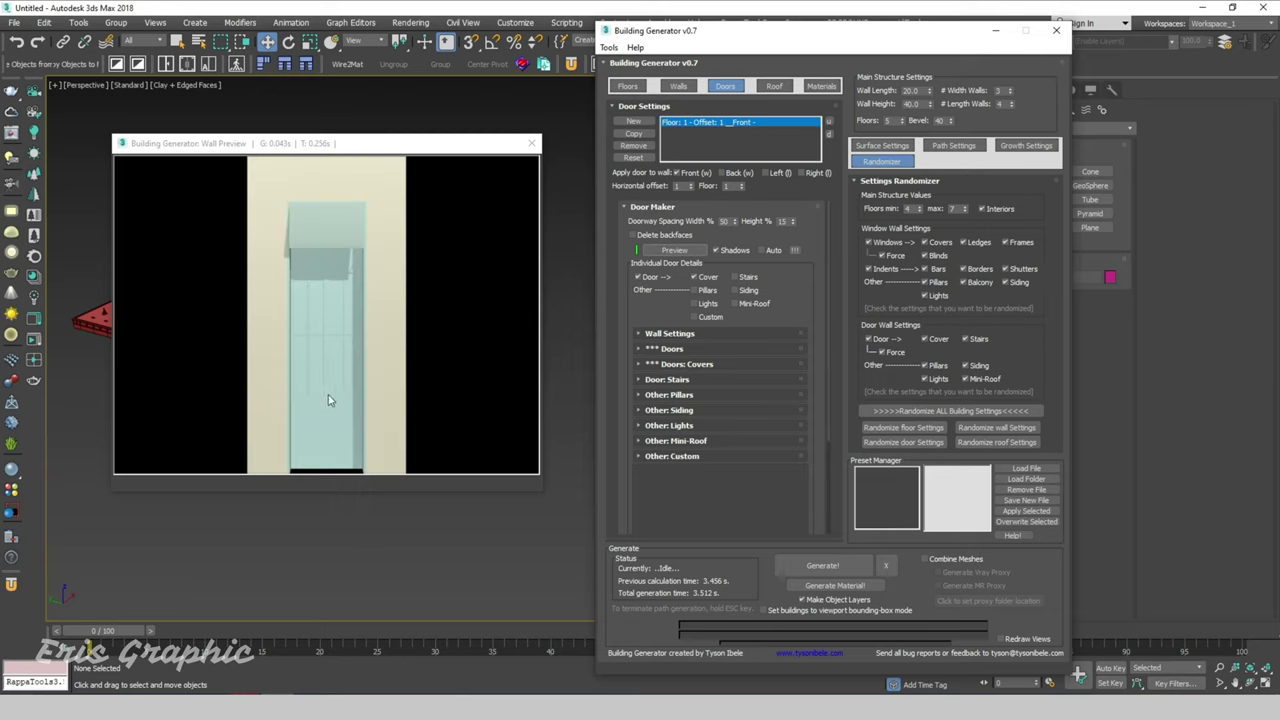
{"action": "left_click", "coordinate": [911, 104]}
{"action": "type", "text": "20"}
{"action": "key", "text": "shift+Tab"}
{"action": "left_click", "coordinate": [675, 250]}
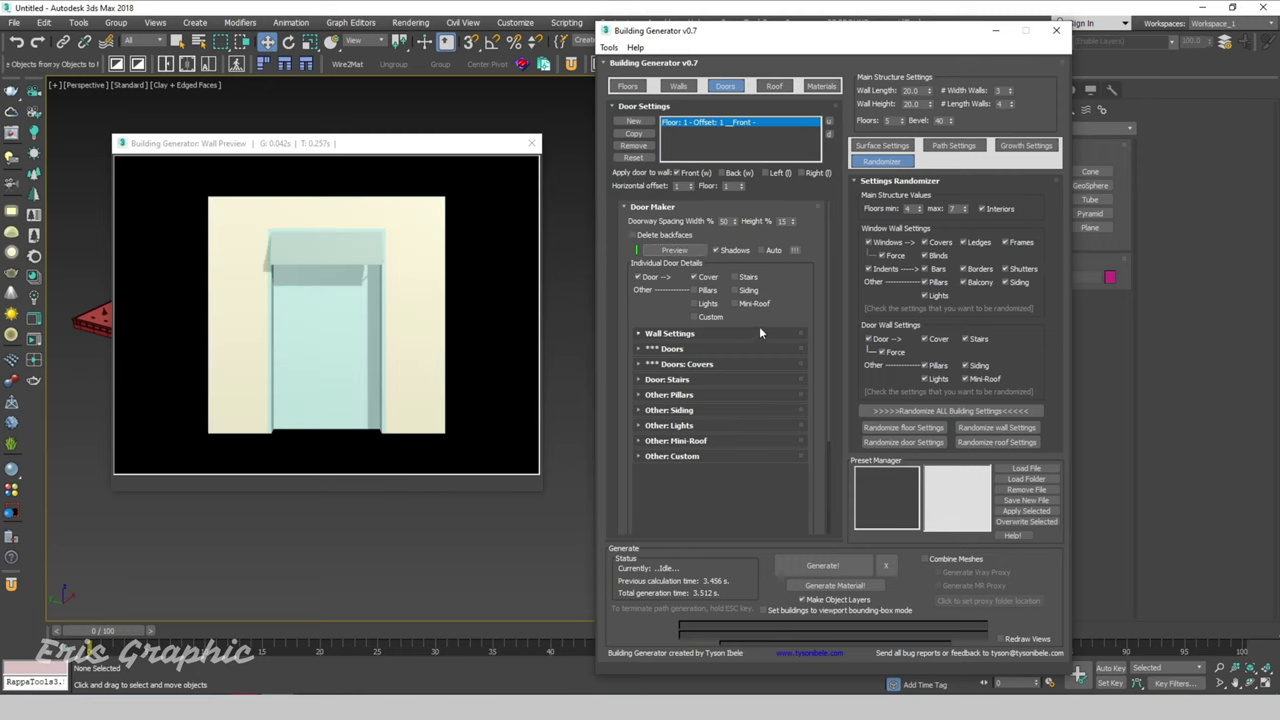
- Give the door stairs, pillars, custom extras and a mini-roof, then refresh the preview
{"action": "left_click", "coordinate": [734, 278]}
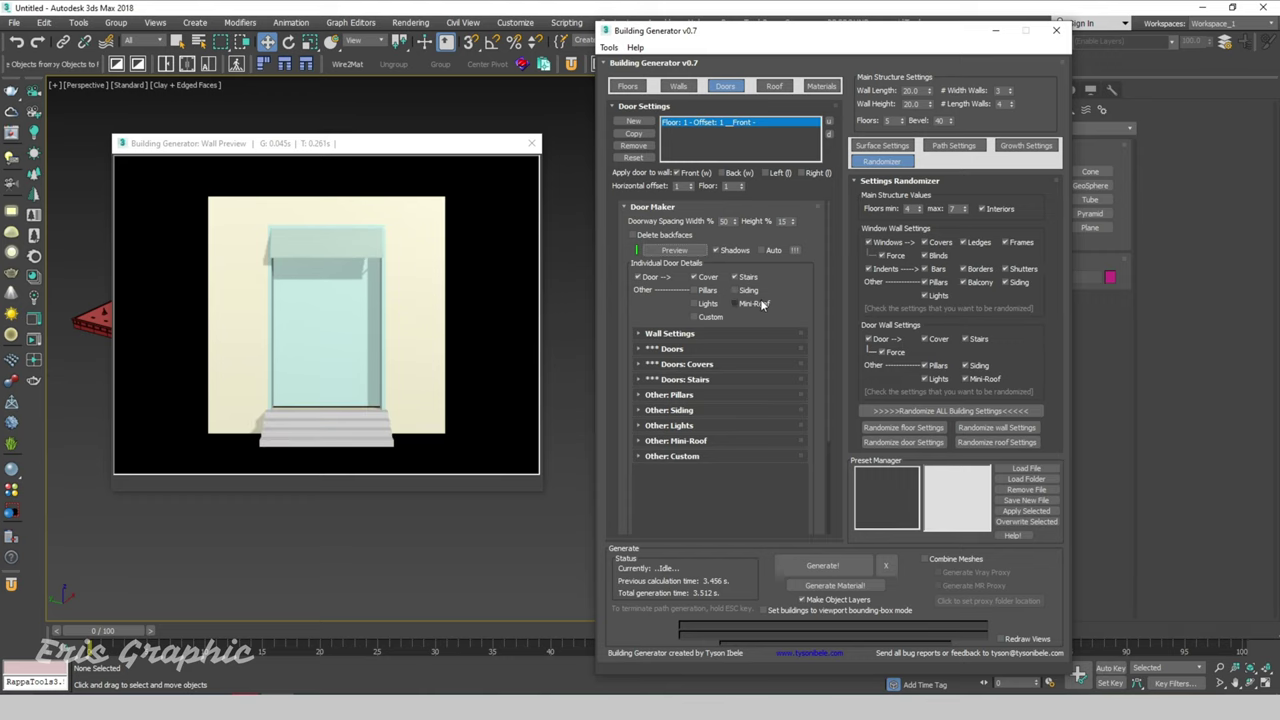
{"action": "left_click", "coordinate": [708, 290]}
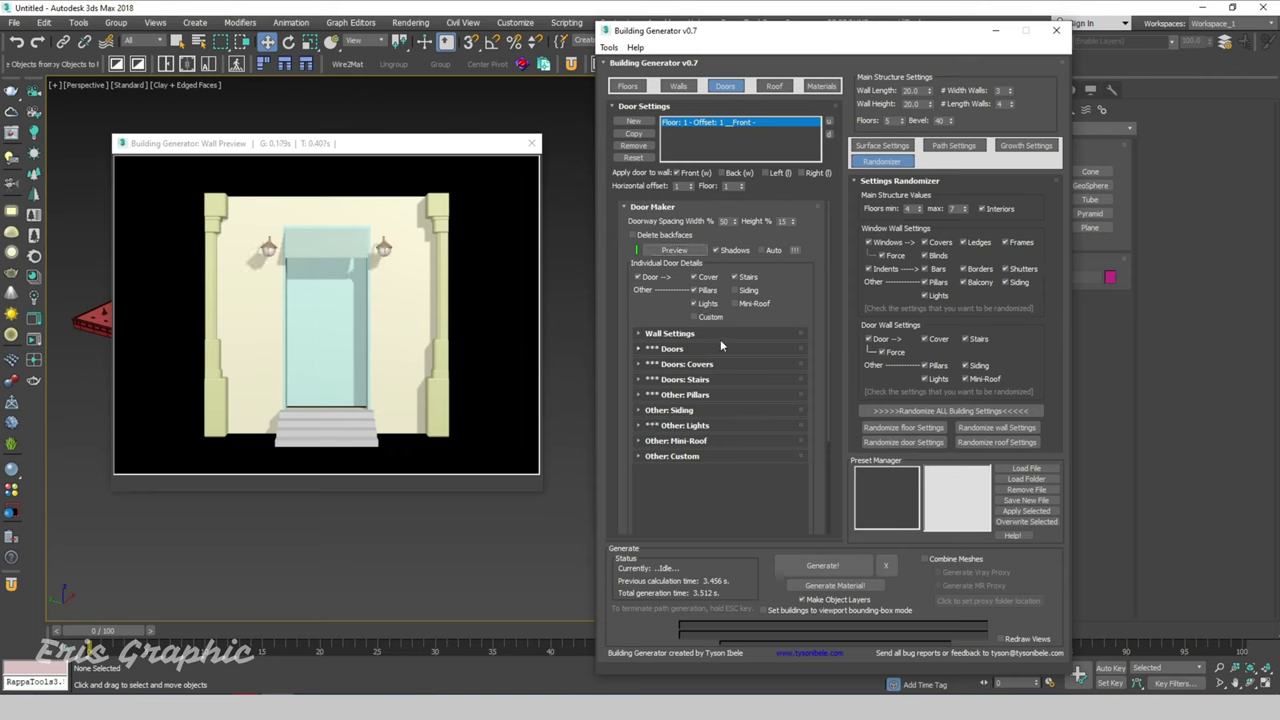
{"action": "left_click", "coordinate": [706, 317]}
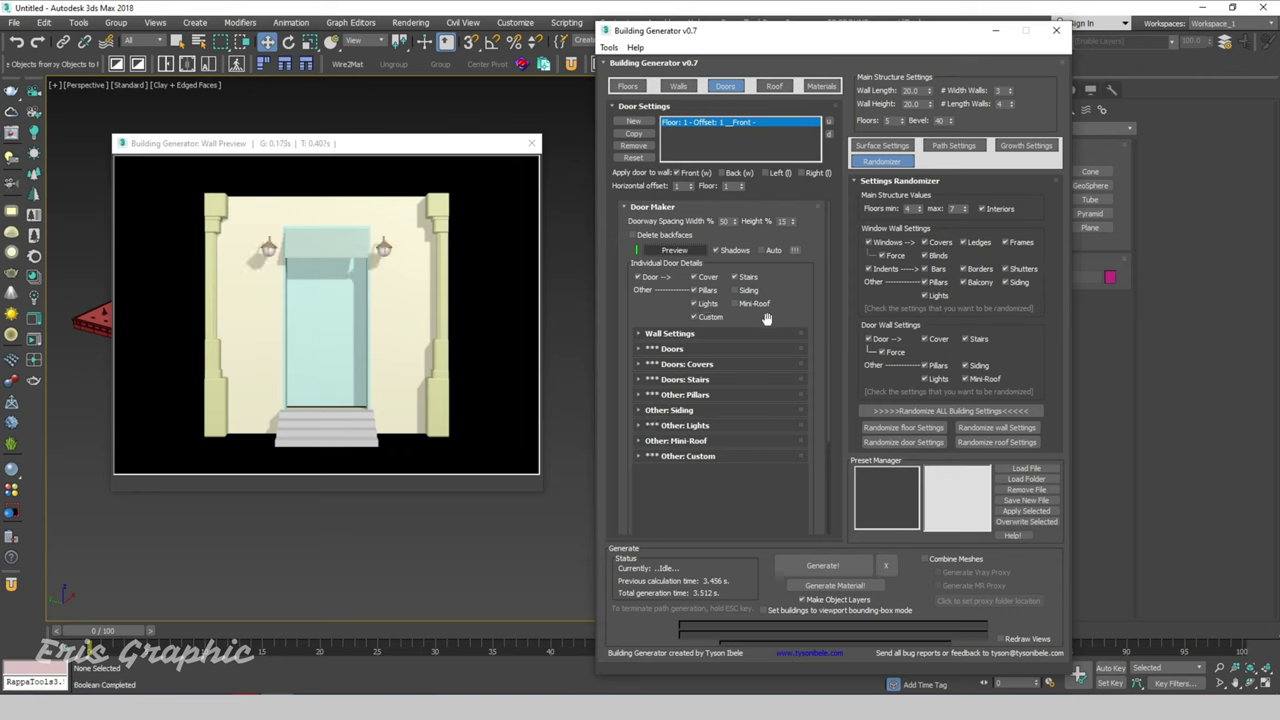
{"action": "left_click", "coordinate": [738, 304]}
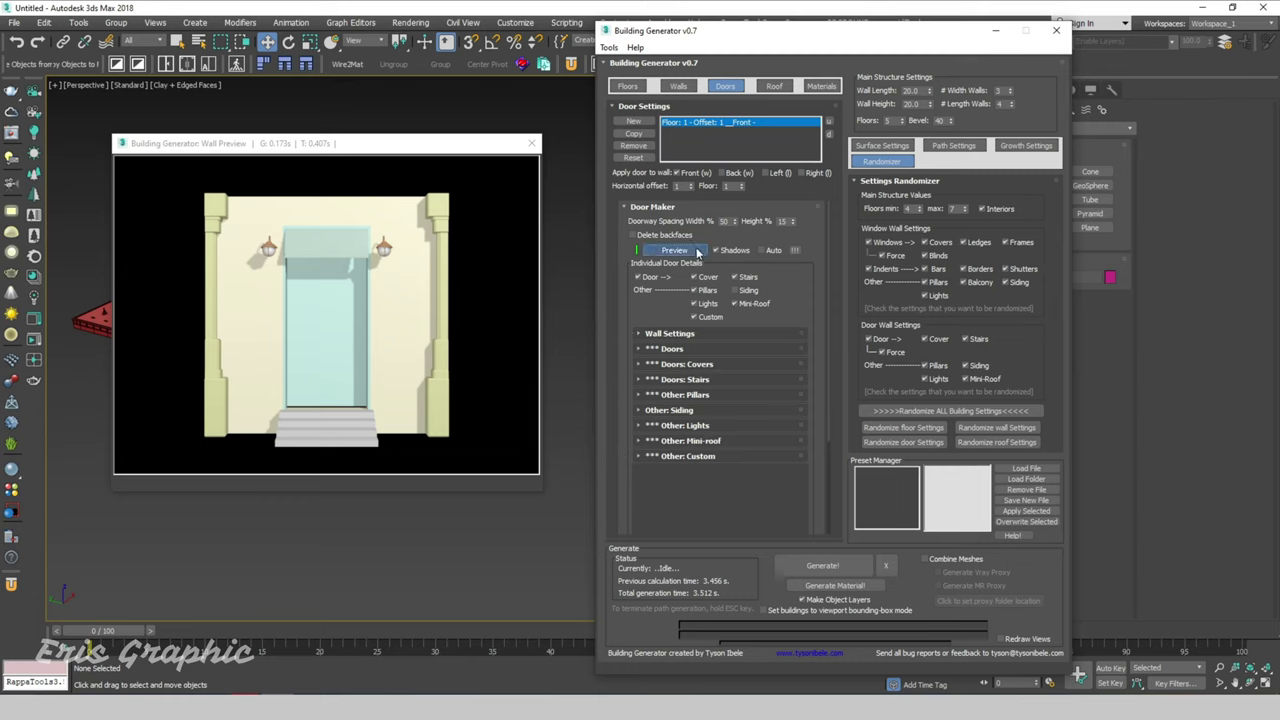
{"action": "left_click", "coordinate": [697, 252]}
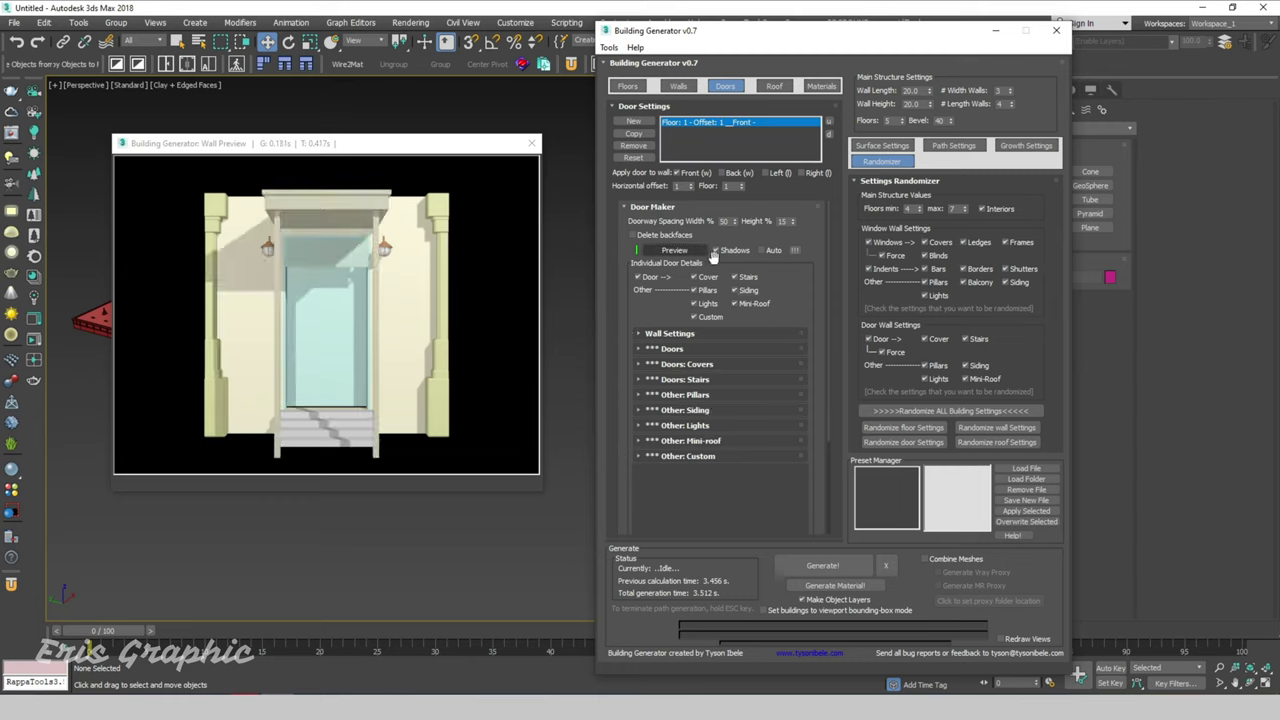
{"action": "left_click", "coordinate": [660, 250]}
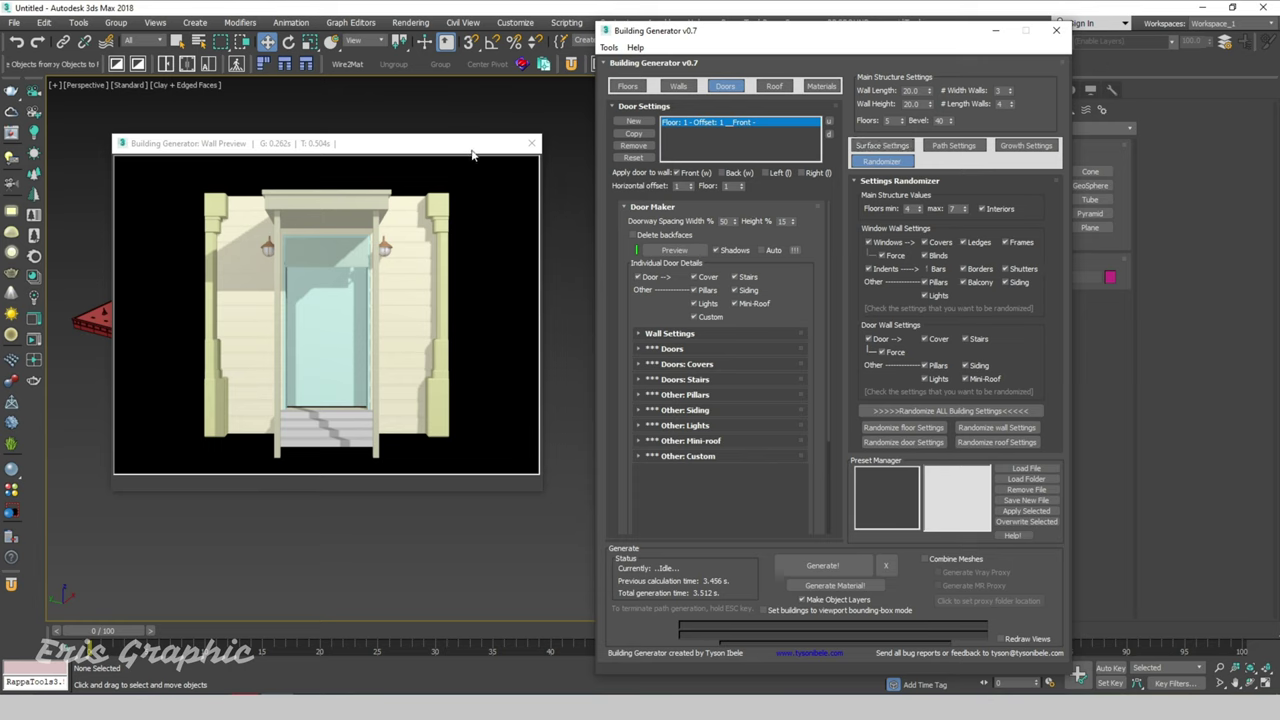
{"action": "left_click", "coordinate": [775, 86]}
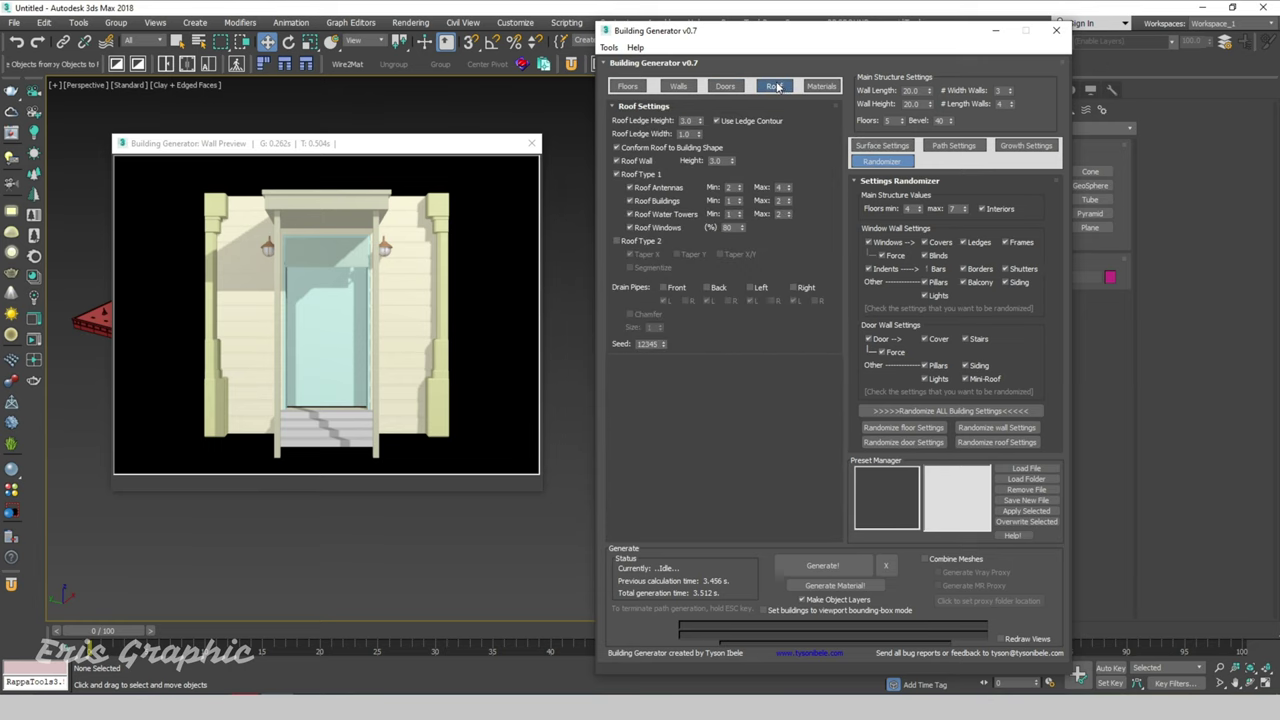
- Close the Wall Preview window and generate the third, smaller apartment block
{"action": "left_click", "coordinate": [821, 86]}
{"action": "left_click", "coordinate": [725, 86]}
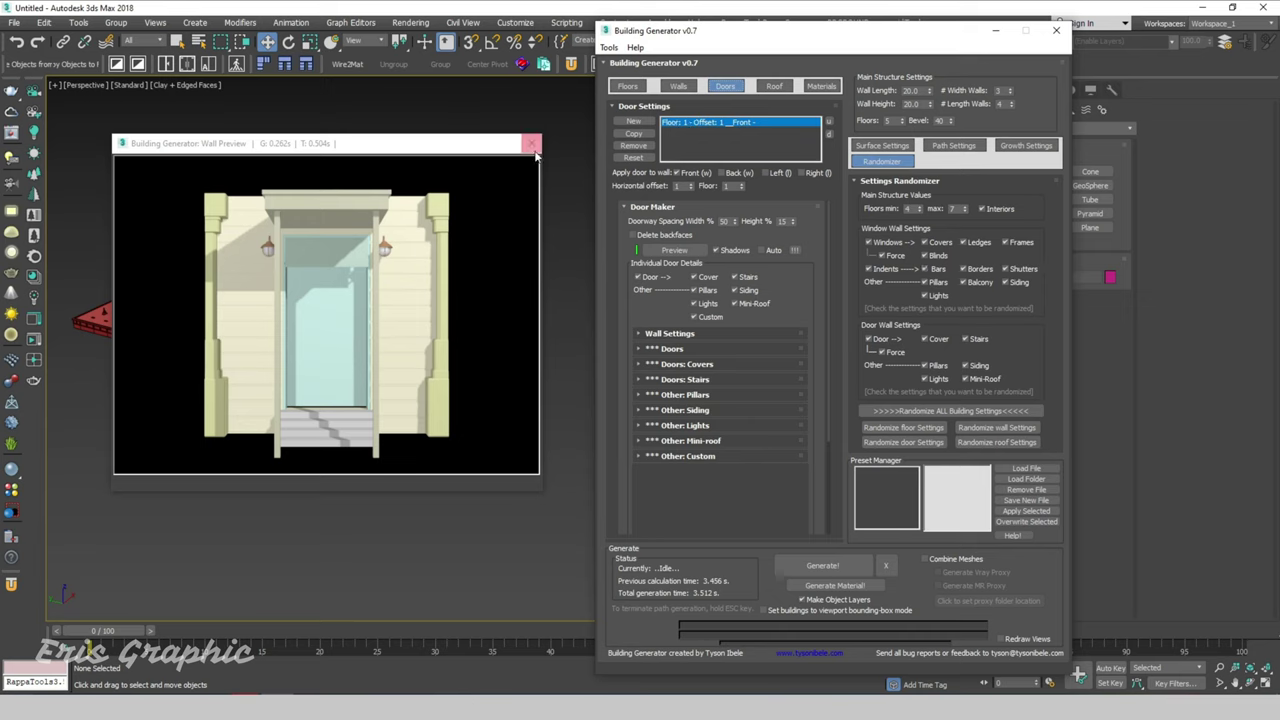
{"action": "left_click_drag", "start_coordinate": [536, 152], "coordinate": [624, 222]}
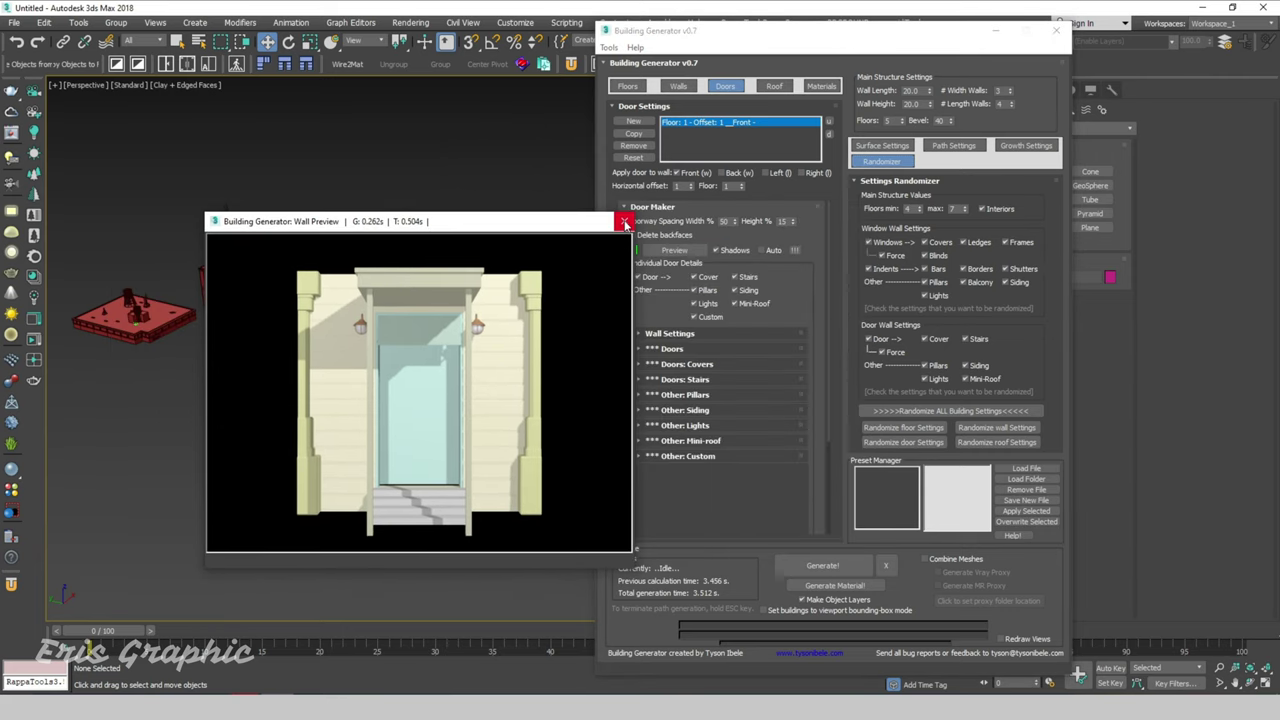
{"action": "left_click", "coordinate": [624, 222]}
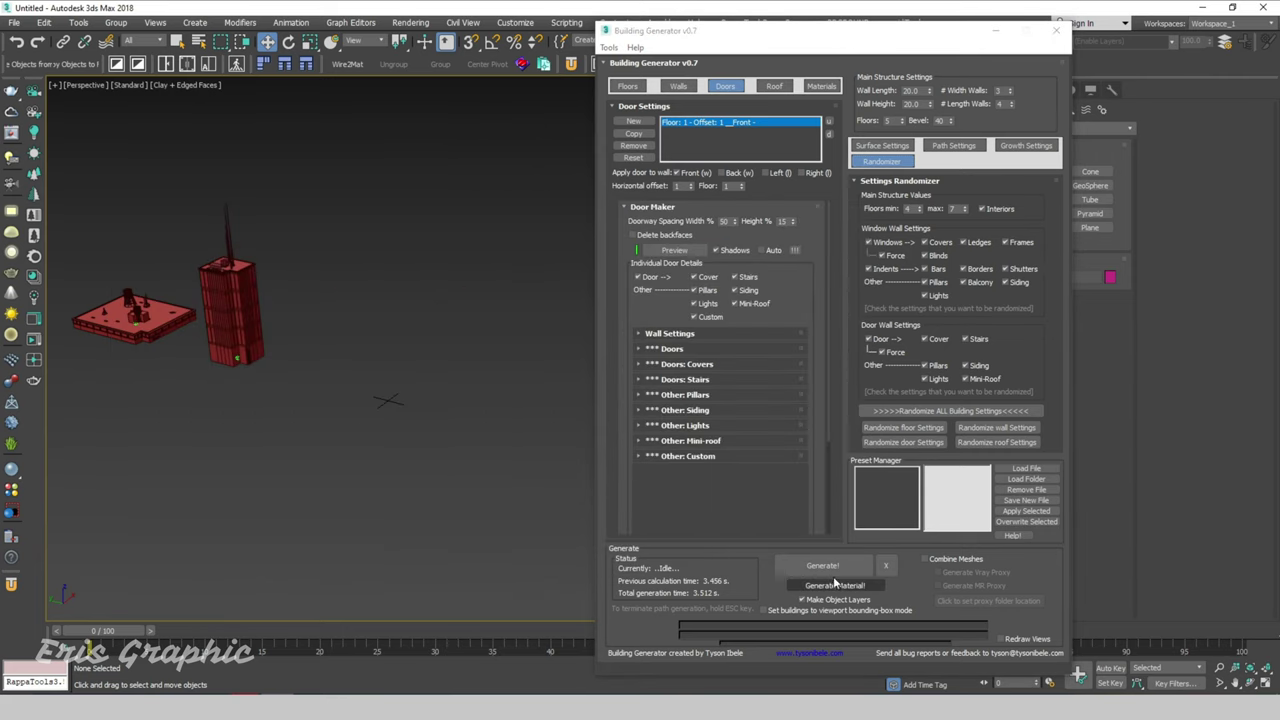
{"action": "left_click", "coordinate": [822, 565]}
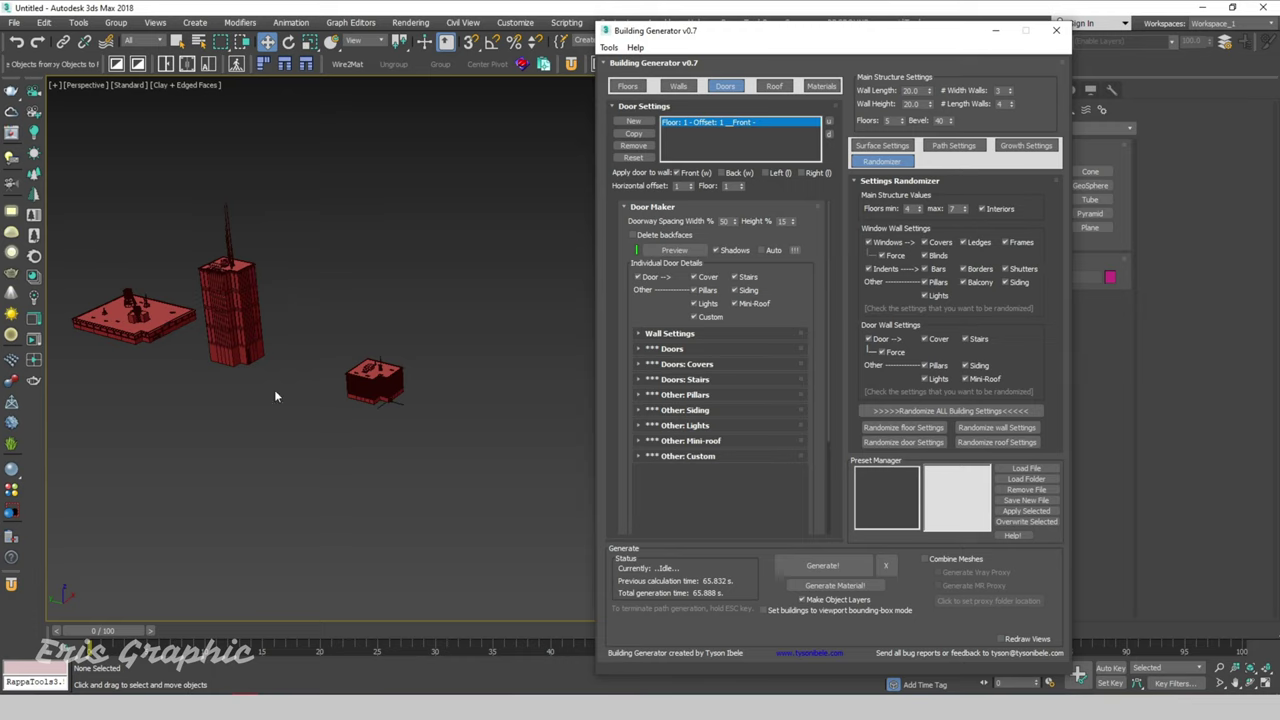
{"action": "left_click", "coordinate": [368, 398]}
{"action": "key", "text": "z"}
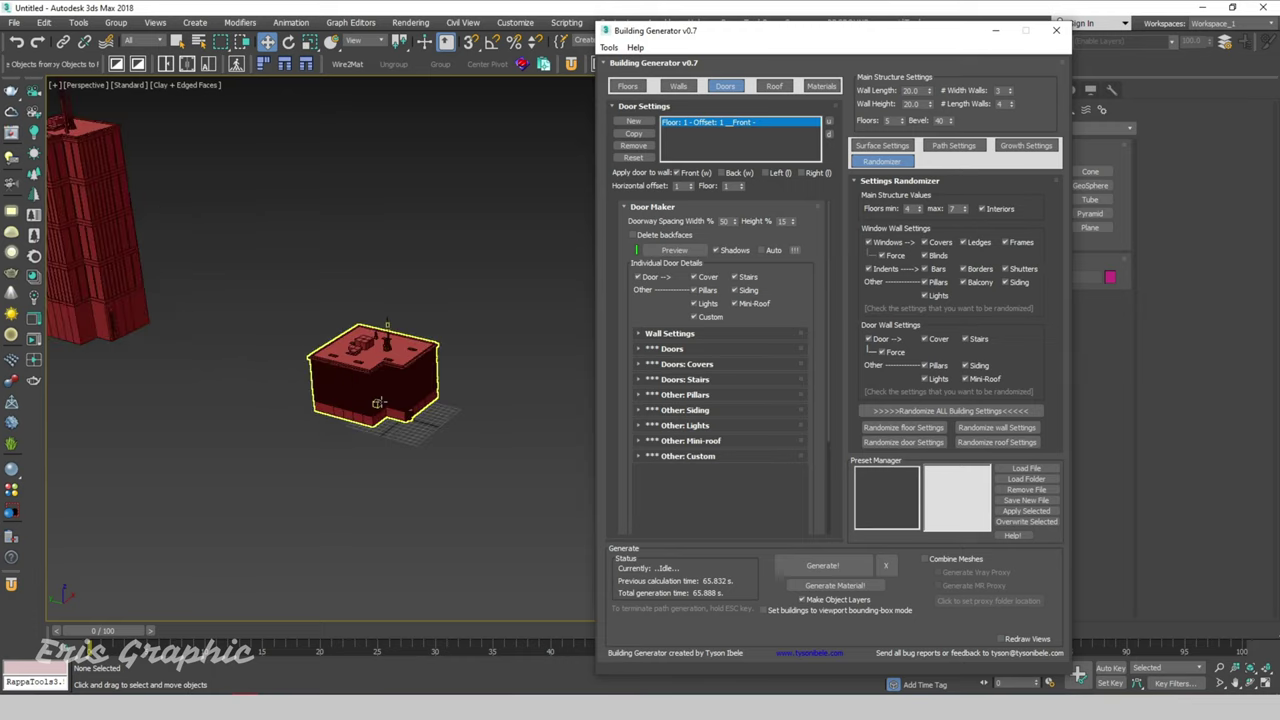
{"action": "scroll", "coordinate": [352, 349], "scroll_direction": "down", "scroll_amount": 5}
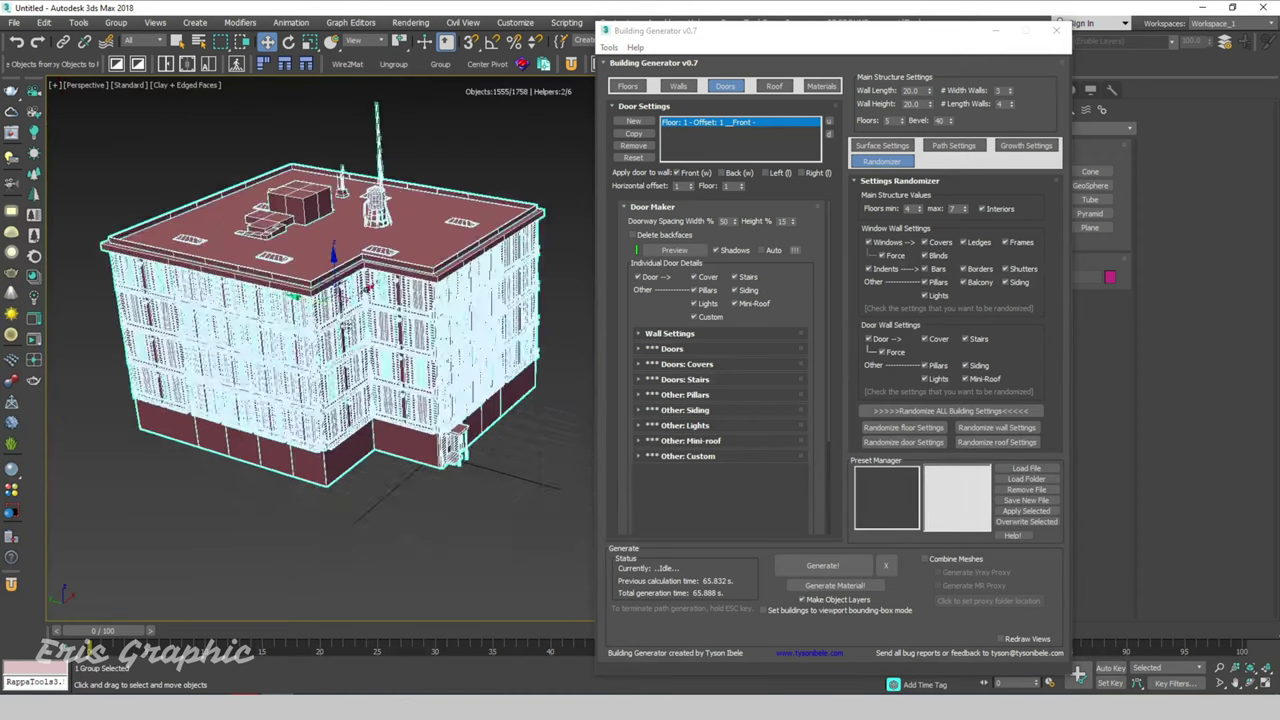
{"action": "left_click", "coordinate": [497, 168]}
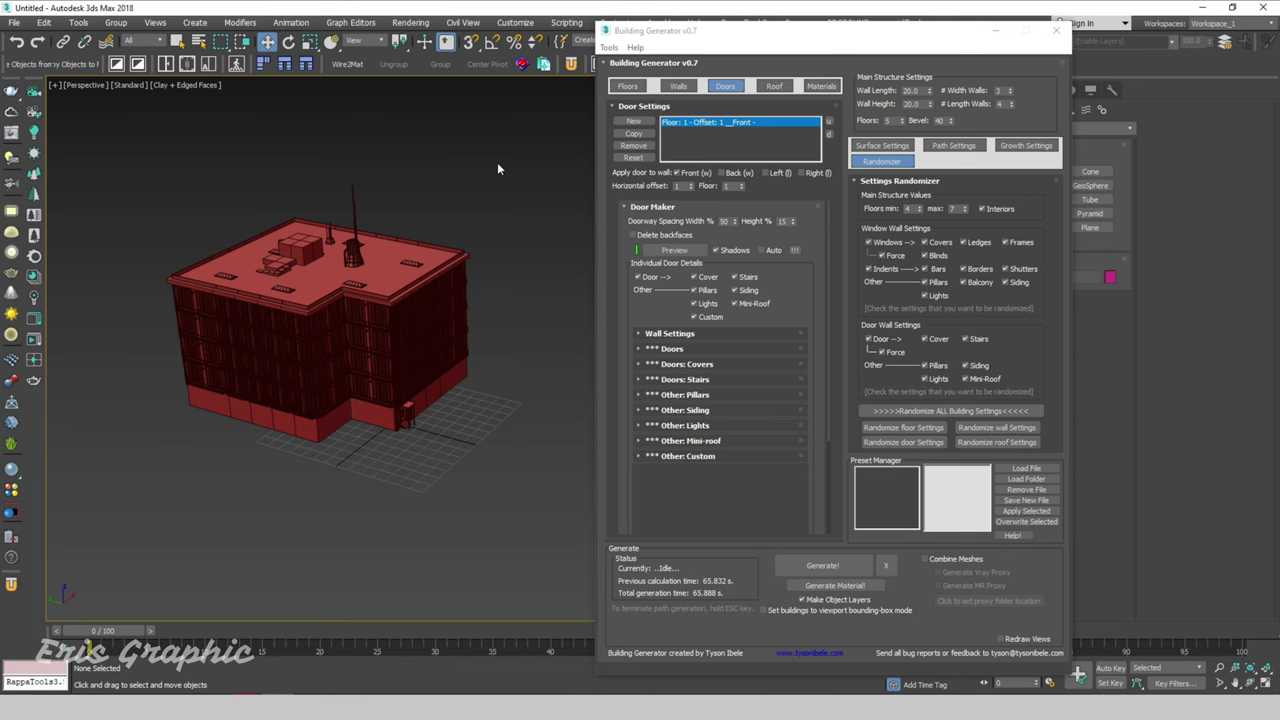
{"action": "scroll", "coordinate": [536, 202], "scroll_direction": "down", "scroll_amount": 5}
{"action": "scroll", "coordinate": [420, 371], "scroll_direction": "down", "scroll_amount": 2}
{"action": "middle_click_drag", "start_coordinate": [444, 373], "coordinate": [440, 430], "text": "alt"}
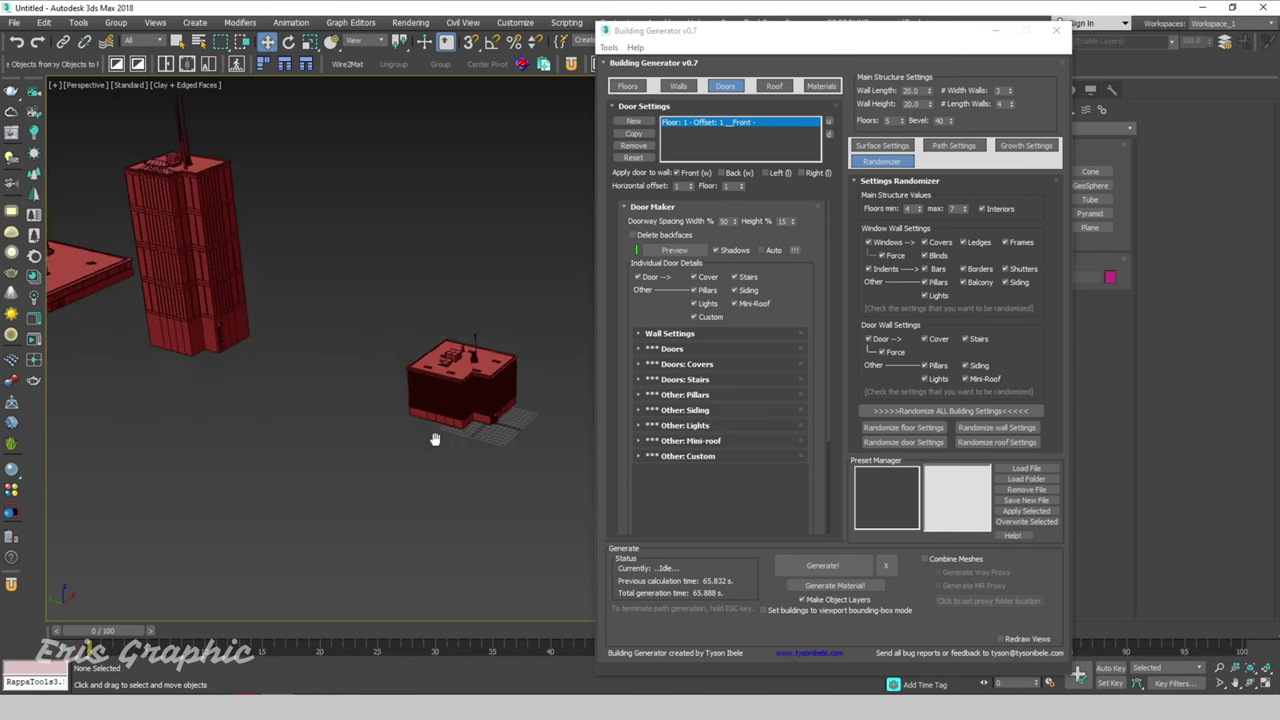
{"action": "scroll", "coordinate": [429, 368], "scroll_direction": "up", "scroll_amount": 6}
{"action": "left_click", "coordinate": [429, 368]}
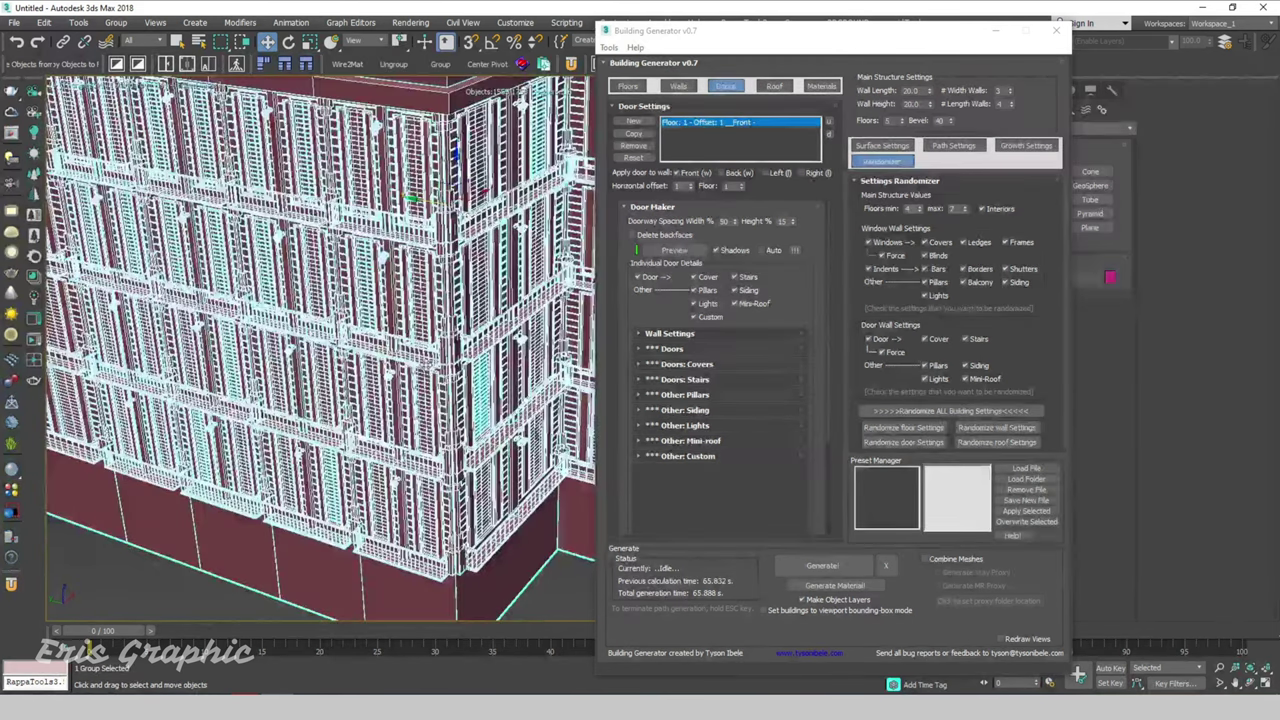
{"action": "scroll", "coordinate": [429, 368], "scroll_direction": "down", "scroll_amount": 3}
{"action": "middle_click_drag", "start_coordinate": [429, 368], "coordinate": [440, 340], "text": "alt"}
{"action": "scroll", "coordinate": [410, 300], "scroll_direction": "down", "scroll_amount": 5}
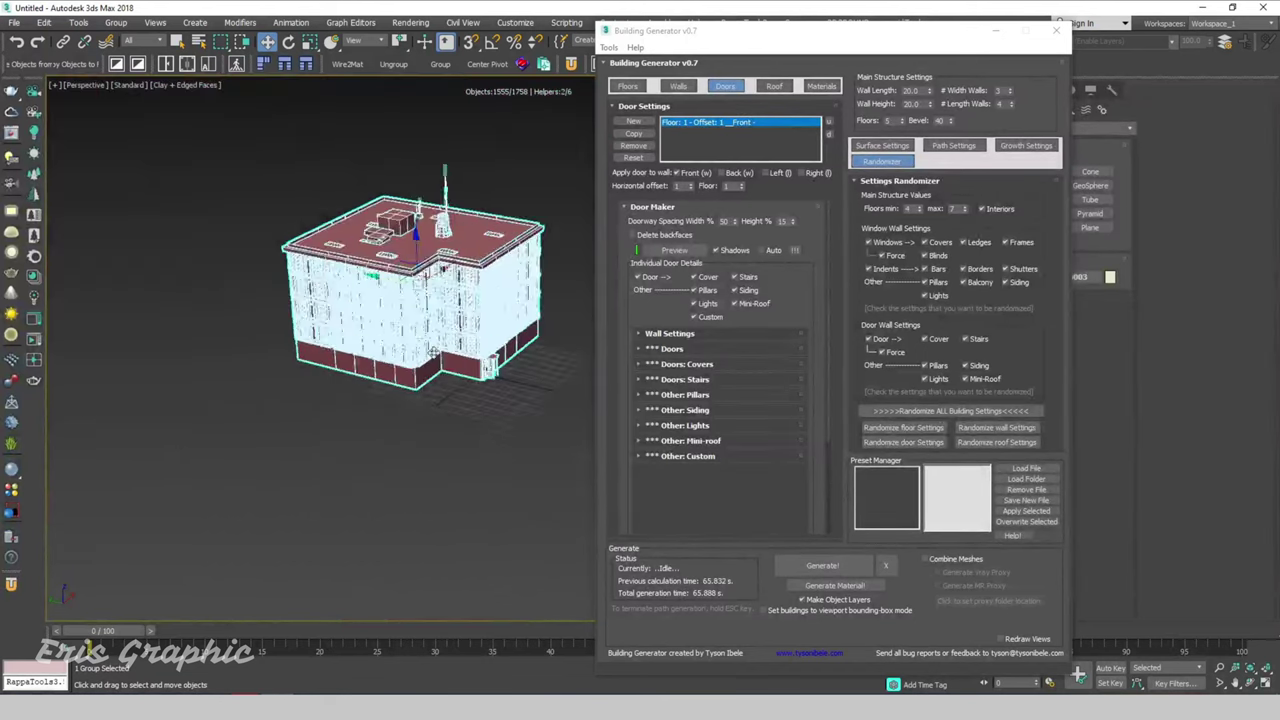
{"action": "scroll", "coordinate": [410, 300], "scroll_direction": "down", "scroll_amount": 3}
{"action": "left_click", "coordinate": [500, 450]}
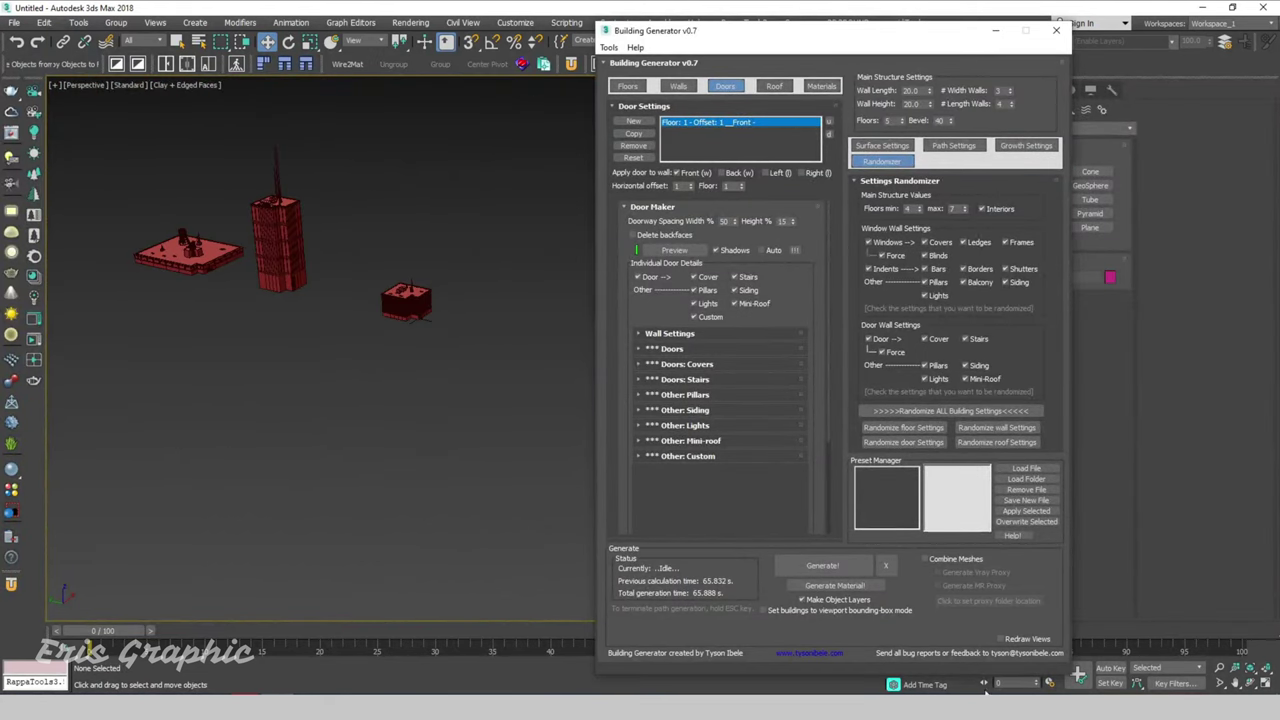